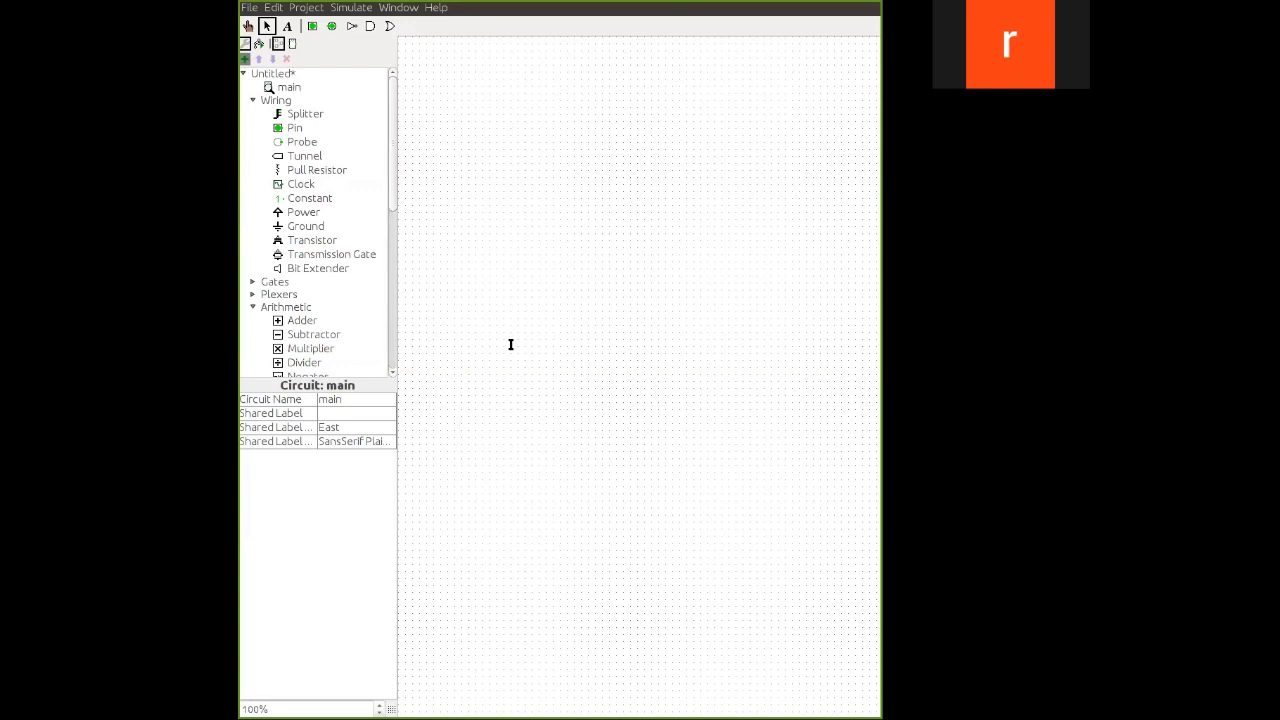
- Add a circuit named half_adder and open its empty canvas for editing
left_click(649, 397)
left_click(321, 101)
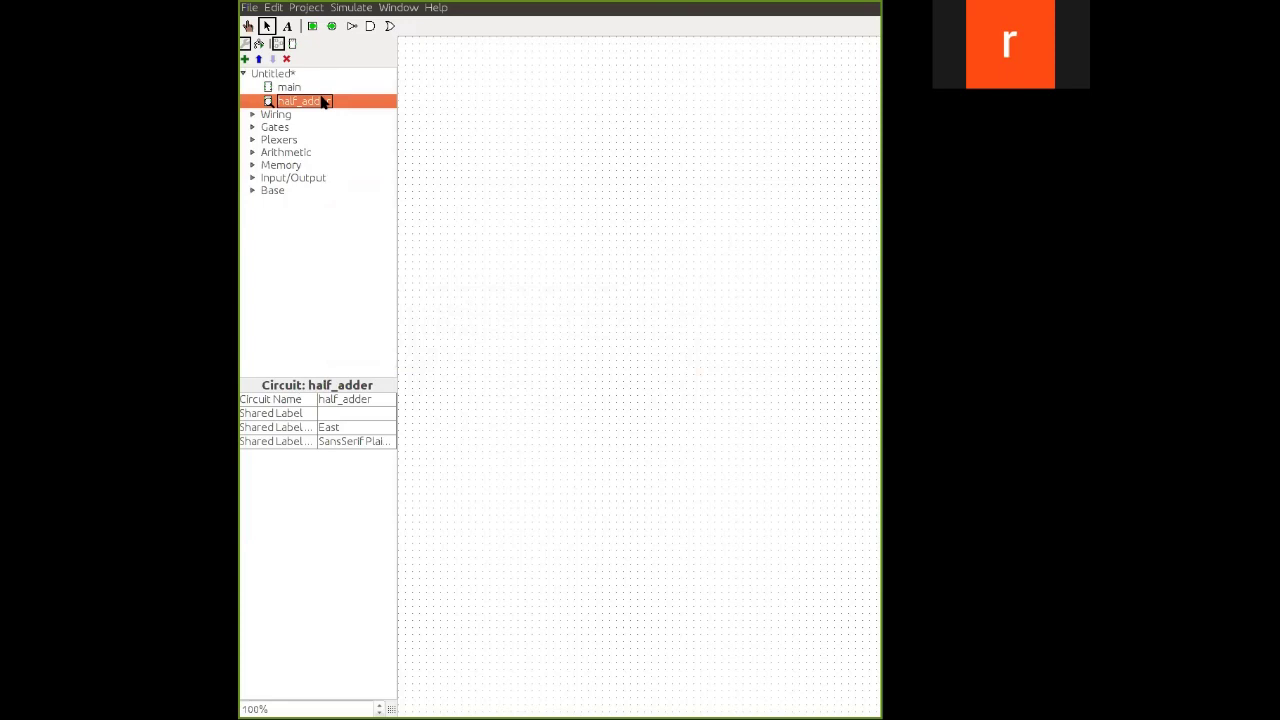
left_click(561, 62)
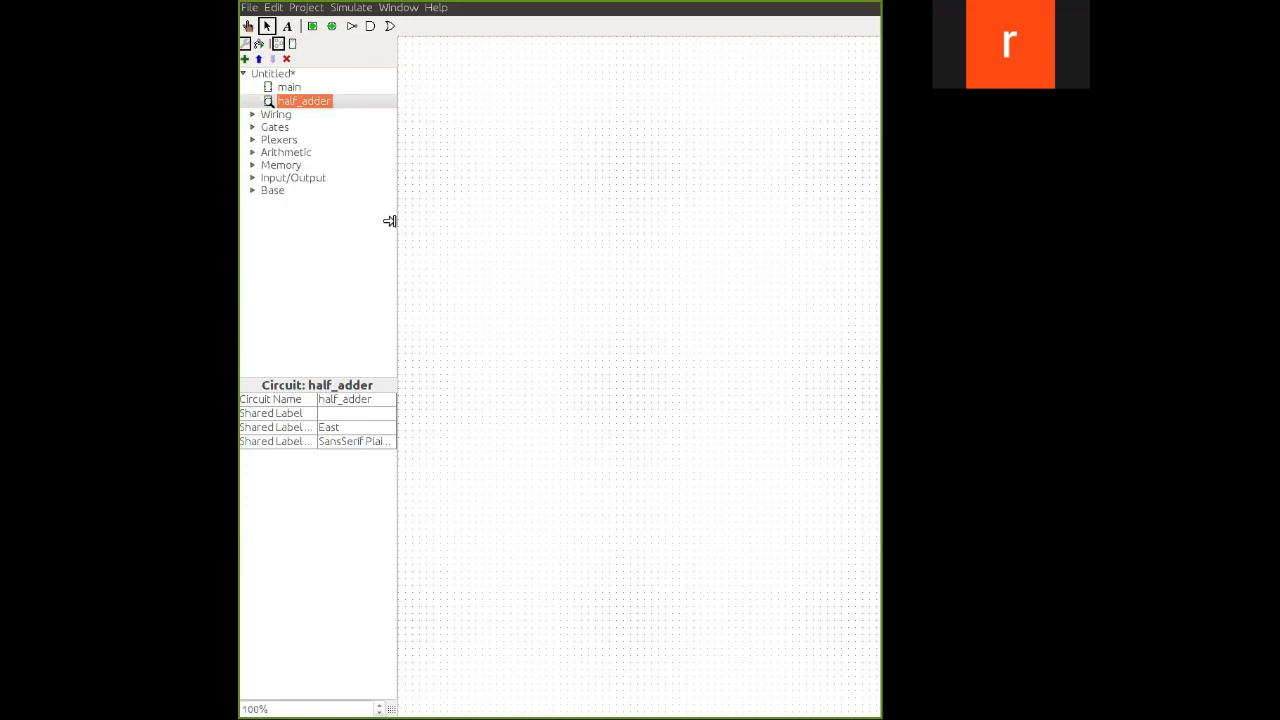
- Place an AND gate and an XOR gate side by side on the half_adder canvas
left_click(252, 127)
left_click(318, 169)
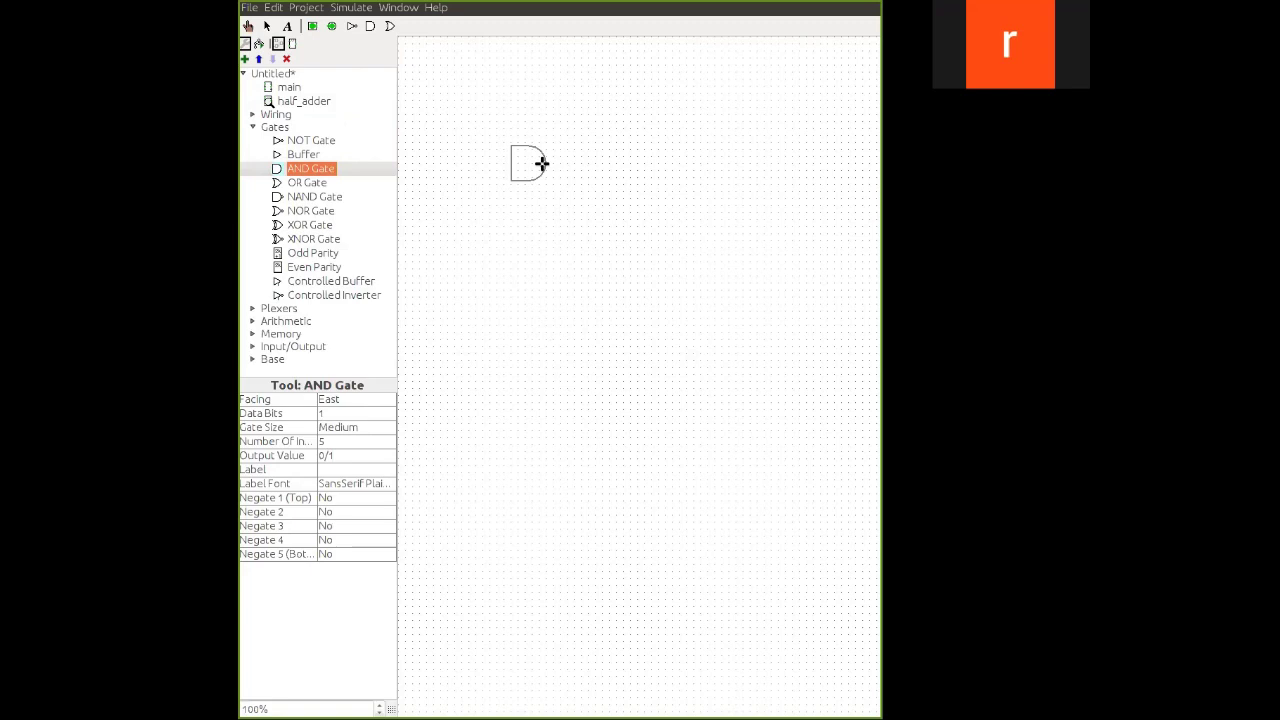
left_click(545, 163)
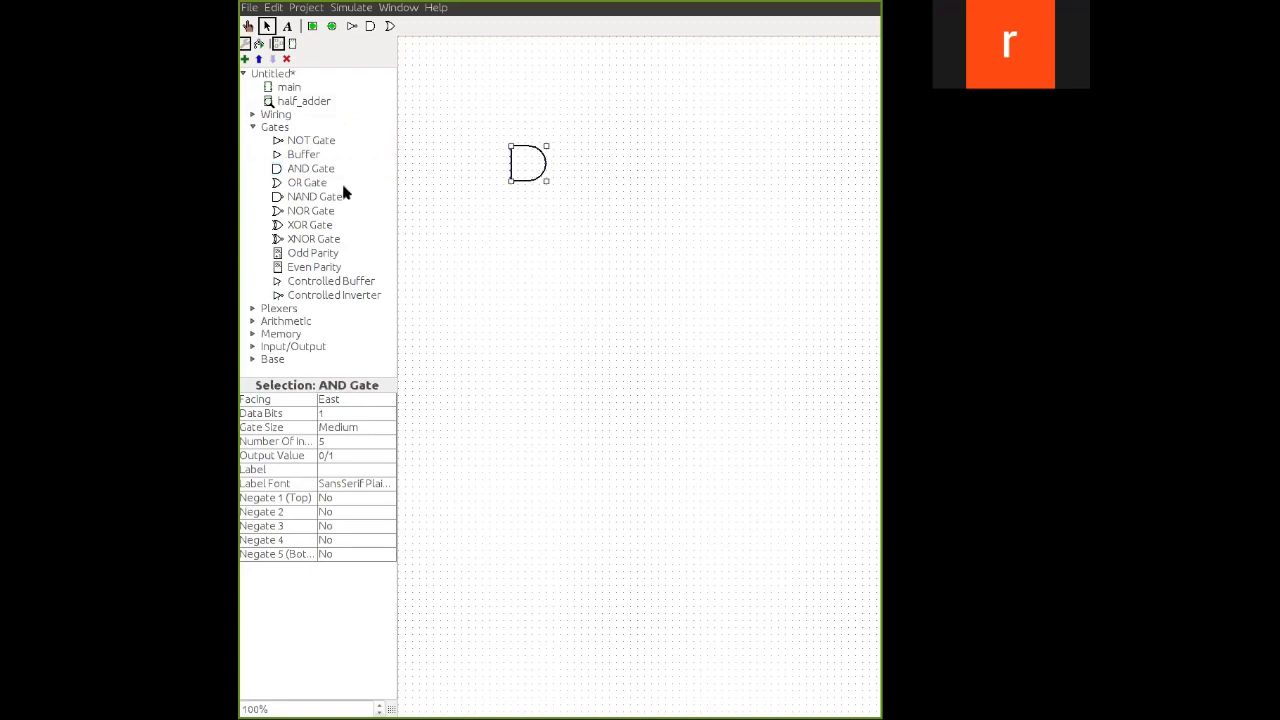
left_click(310, 225)
left_click(630, 163)
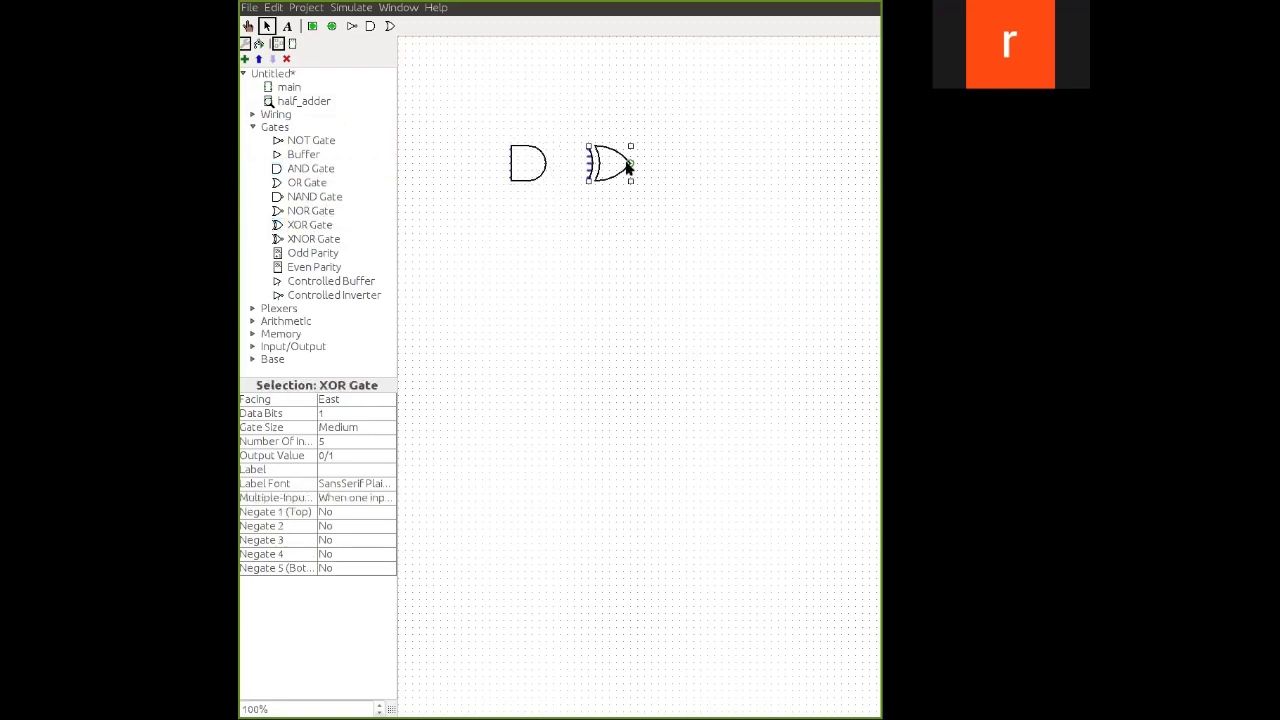
- Turn both gates to face south, shift them left, and draw two wires up from the AND inputs
left_click_drag(498, 128, 765, 200)
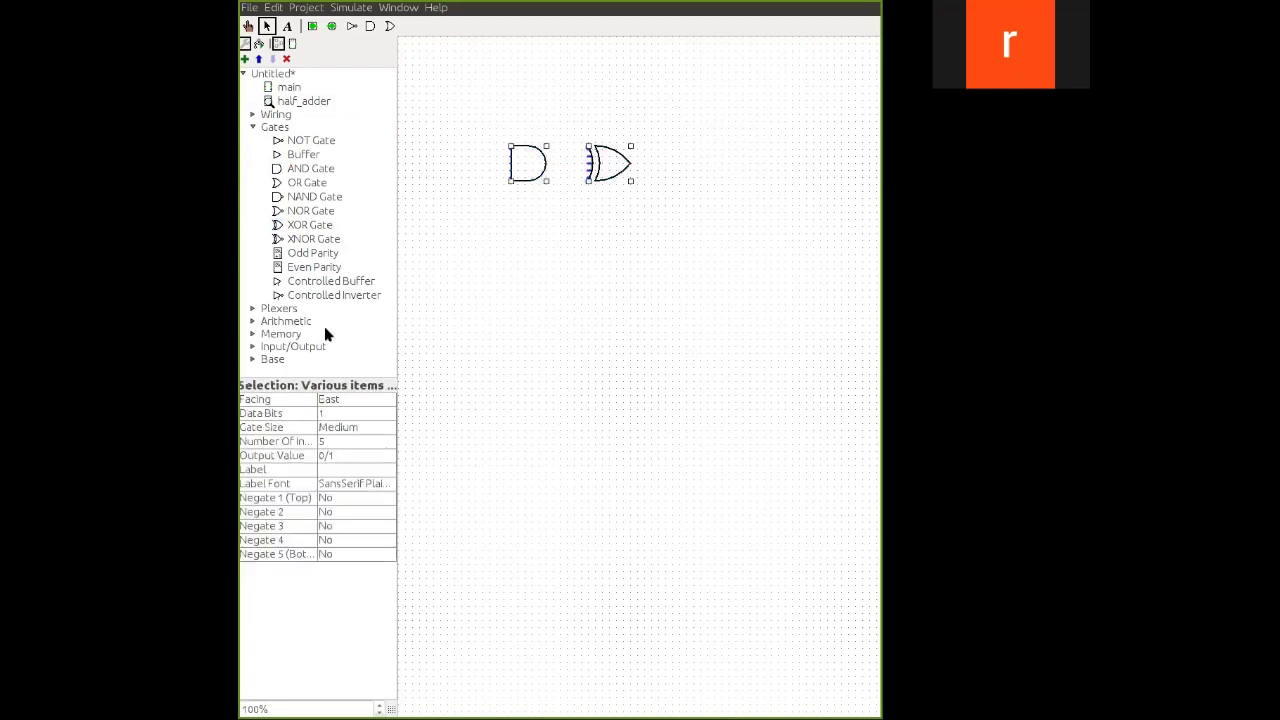
left_click(378, 400)
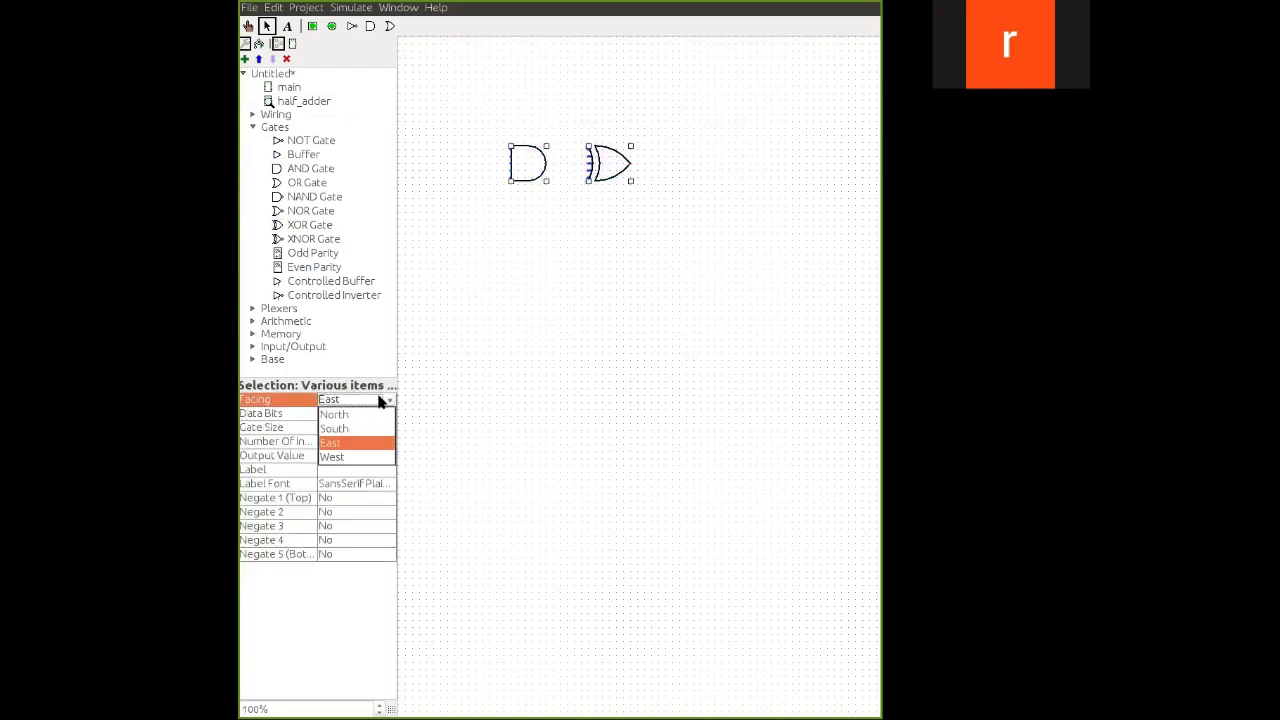
left_click(380, 428)
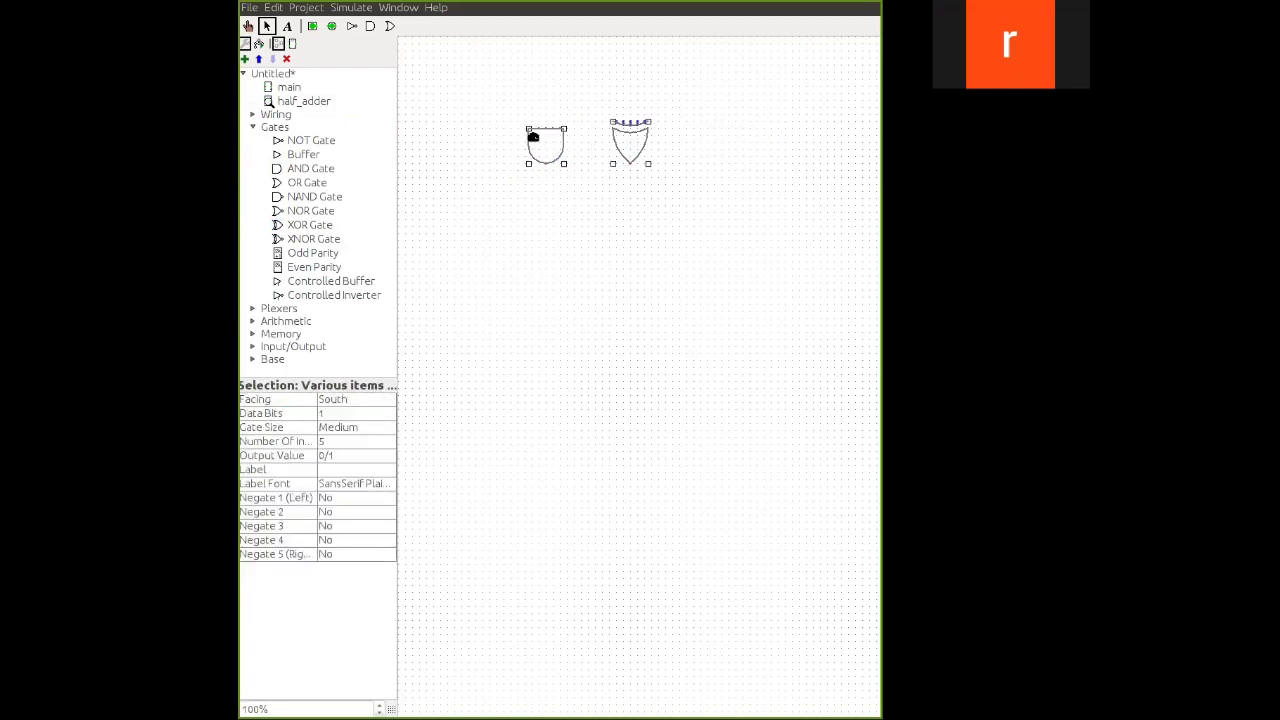
left_click_drag(533, 137, 477, 137)
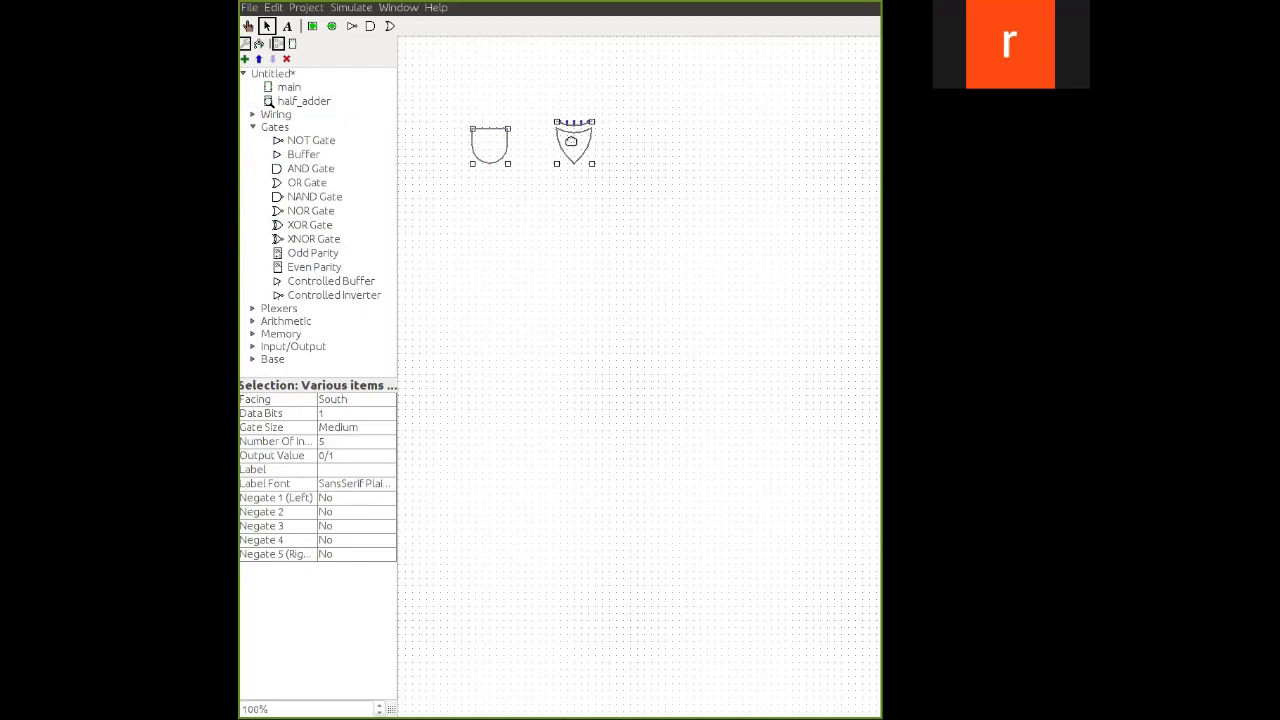
left_click_drag(571, 141, 574, 149)
left_click(578, 200)
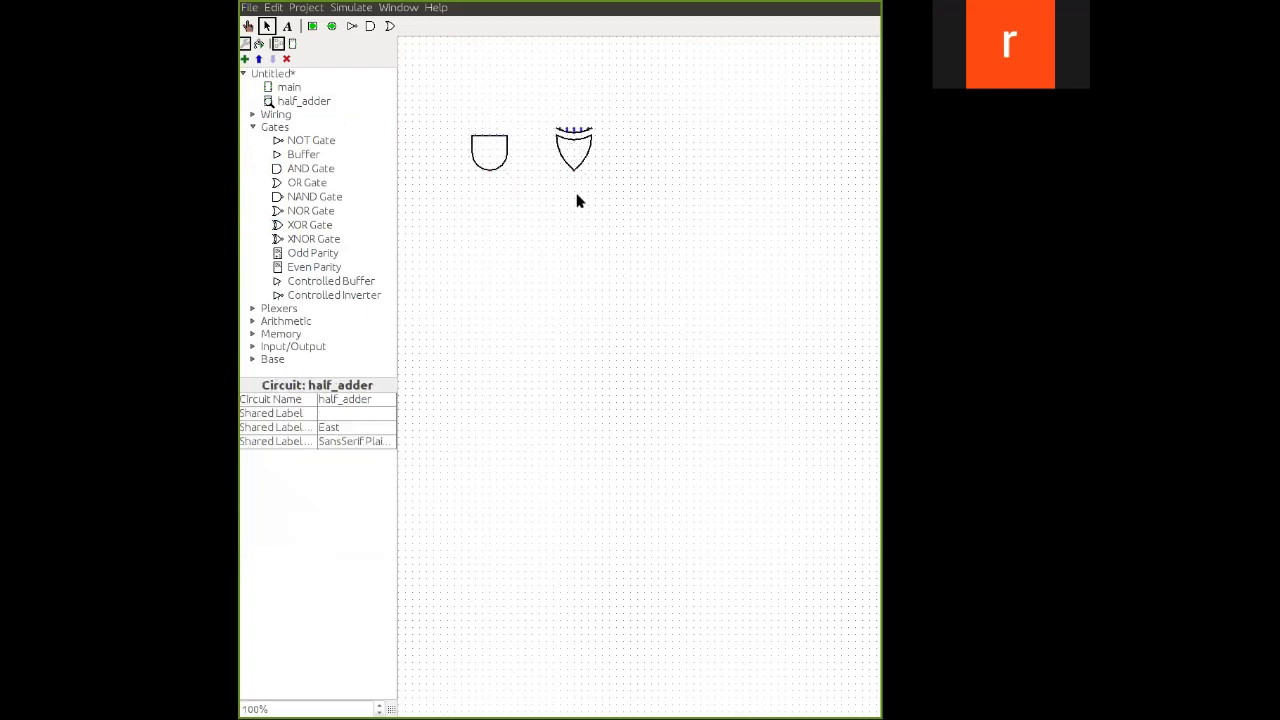
left_click_drag(482, 135, 482, 70)
left_click_drag(503, 138, 505, 70)
- Place two south-facing input pins atop the AND wires and wire both XOR inputs to them
left_click(311, 26)
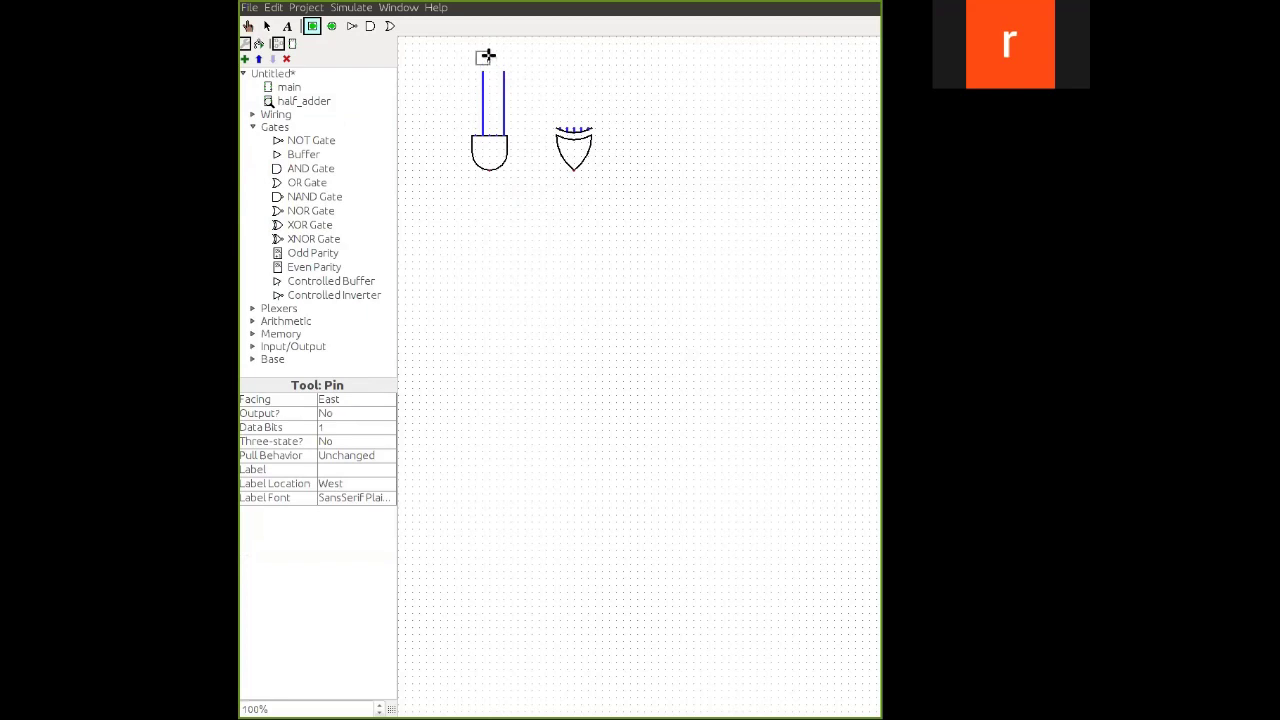
left_click(482, 58)
left_click(311, 26)
left_click(505, 58)
left_click_drag(460, 40, 517, 90)
left_click(389, 401)
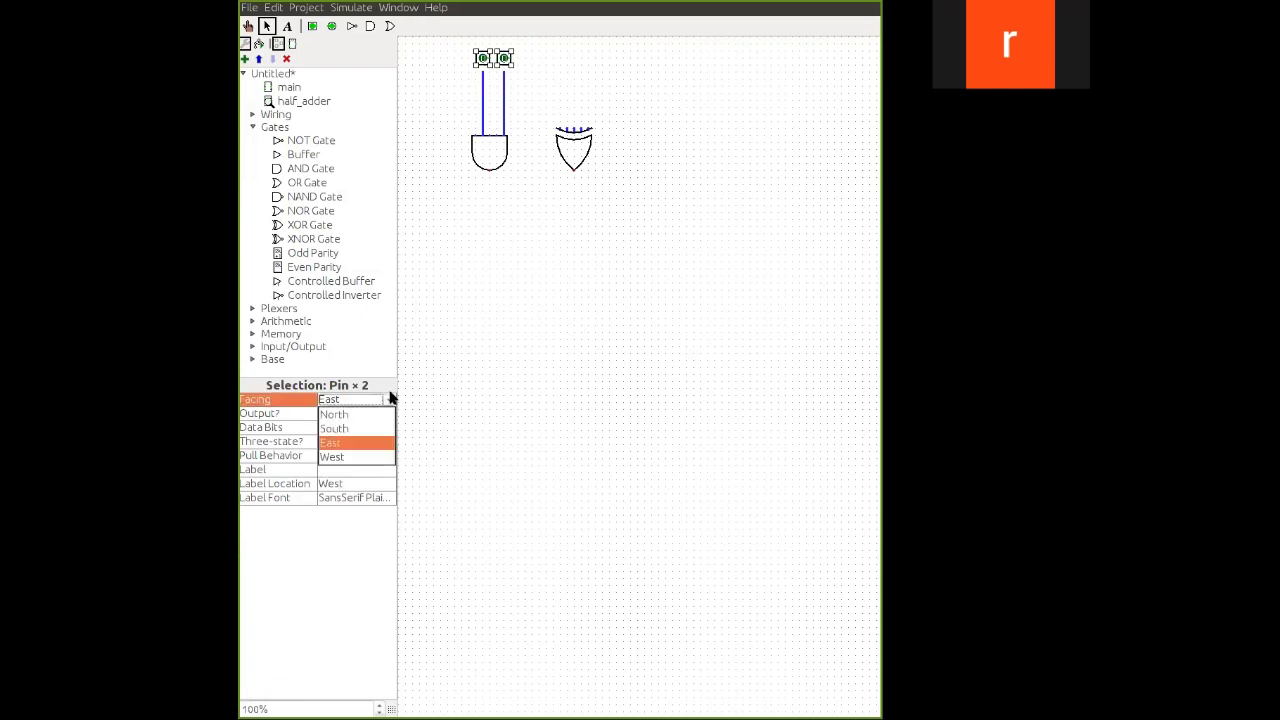
left_click(380, 430)
left_click(590, 208)
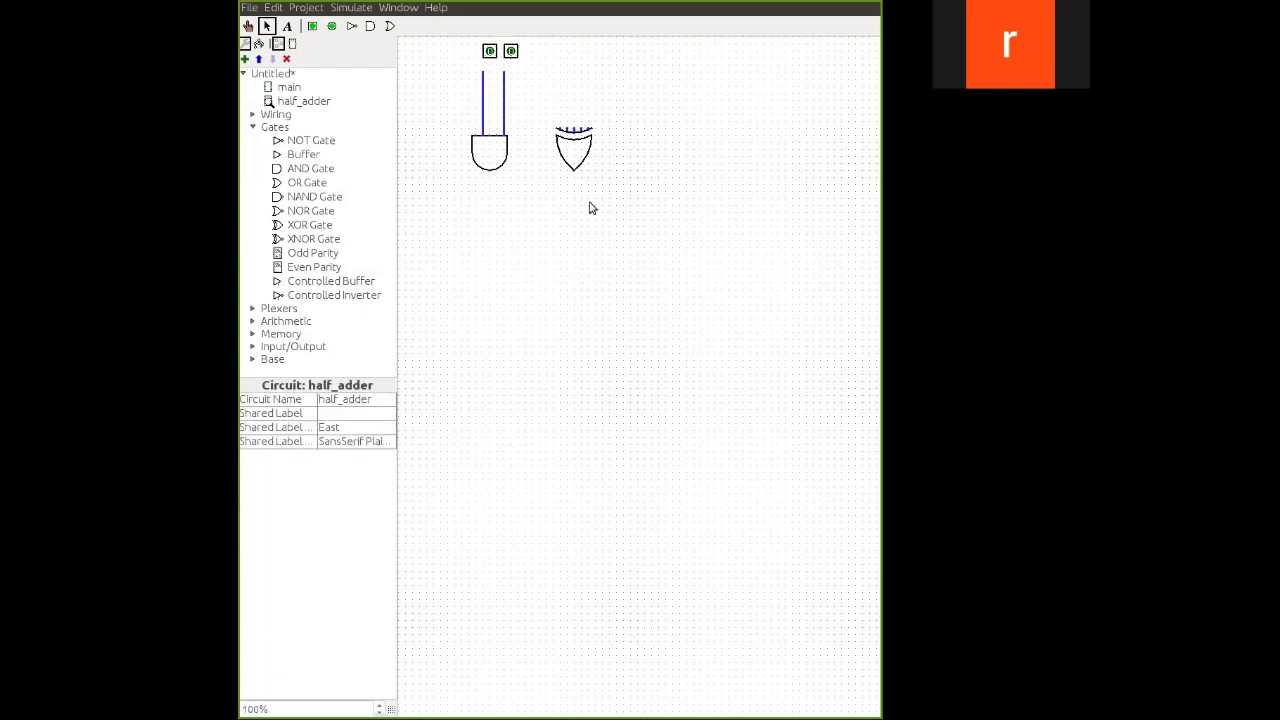
mouse_move(489, 51)
left_mouse_down()
mouse_move(483, 62)
mouse_move(504, 65)
left_mouse_up()
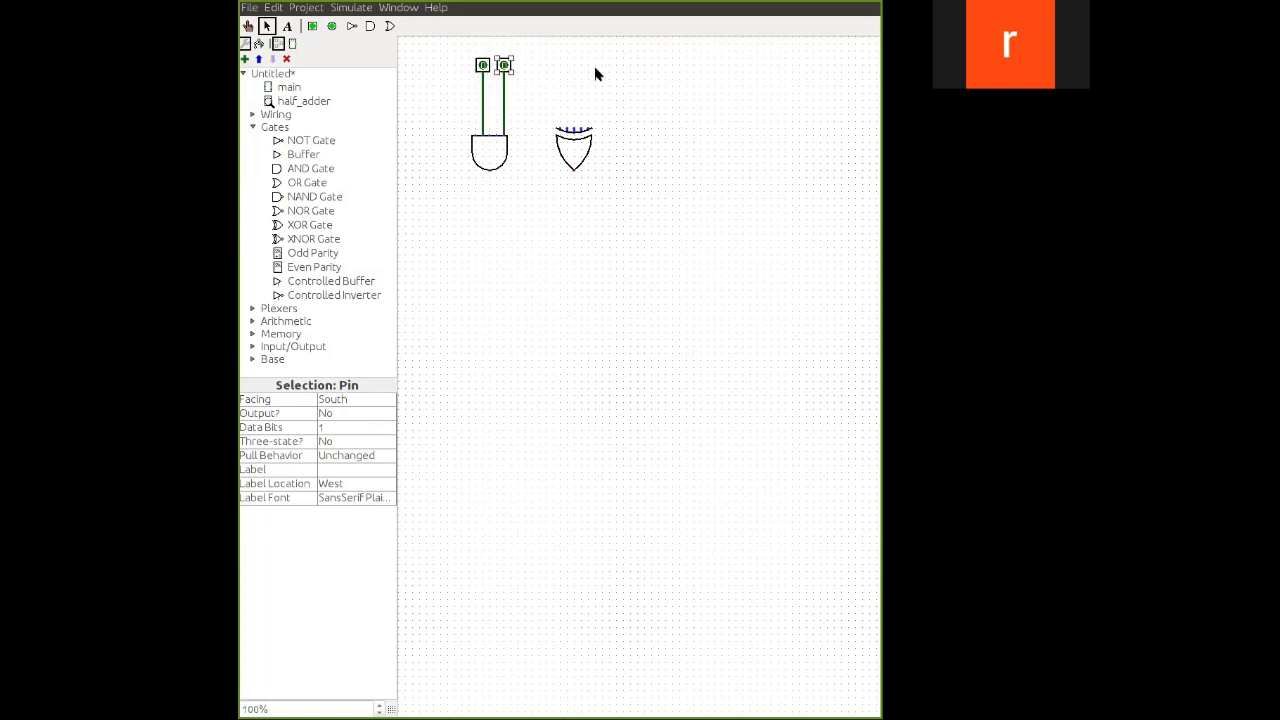
left_click_drag(560, 128, 484, 101)
mouse_move(581, 128)
left_mouse_down()
mouse_move(572, 87)
mouse_move(503, 86)
left_mouse_up()
- Label the input pins A and B, then draw output wires down from both gates
left_click(287, 26)
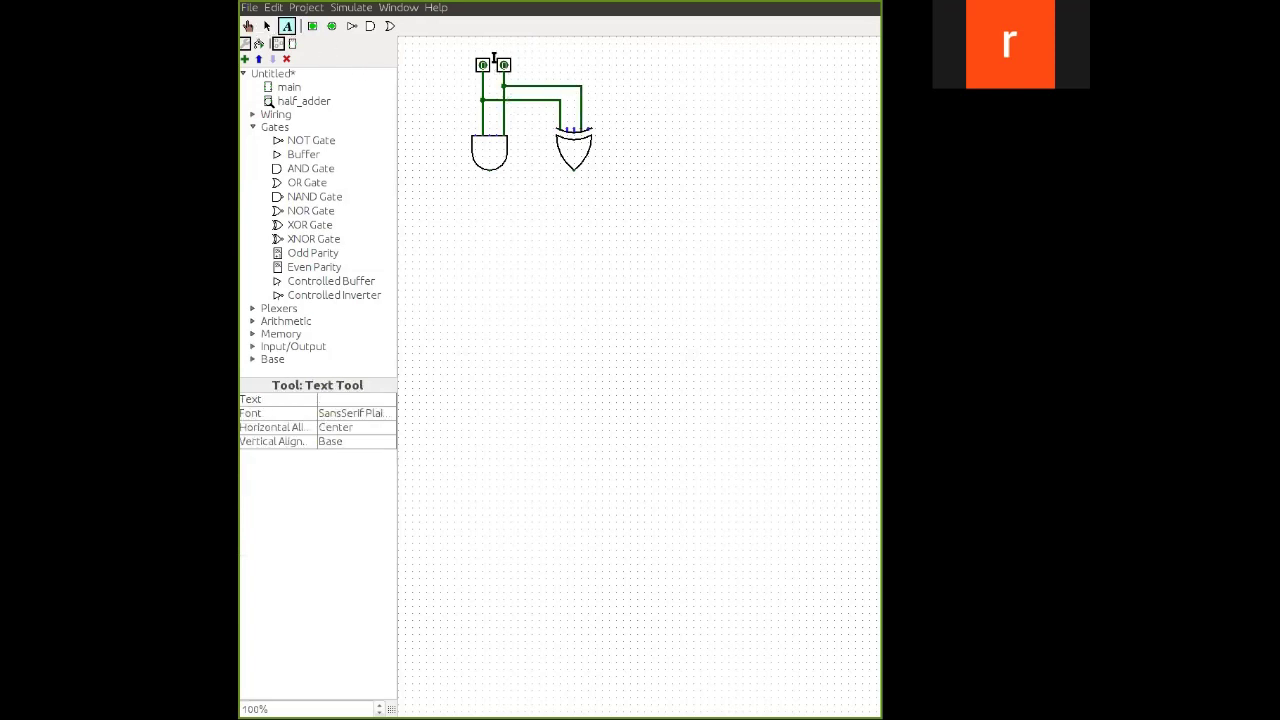
left_click(479, 46)
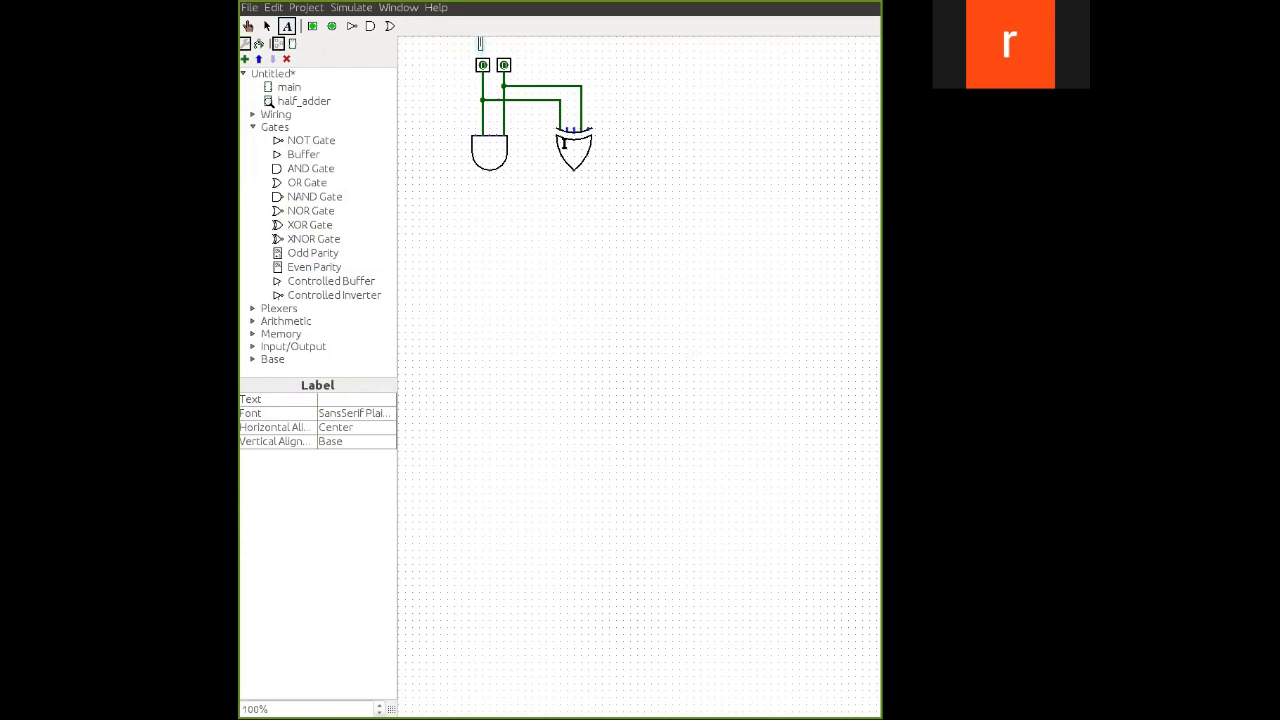
type("A")
left_click(504, 44)
type("B")
left_click(266, 27)
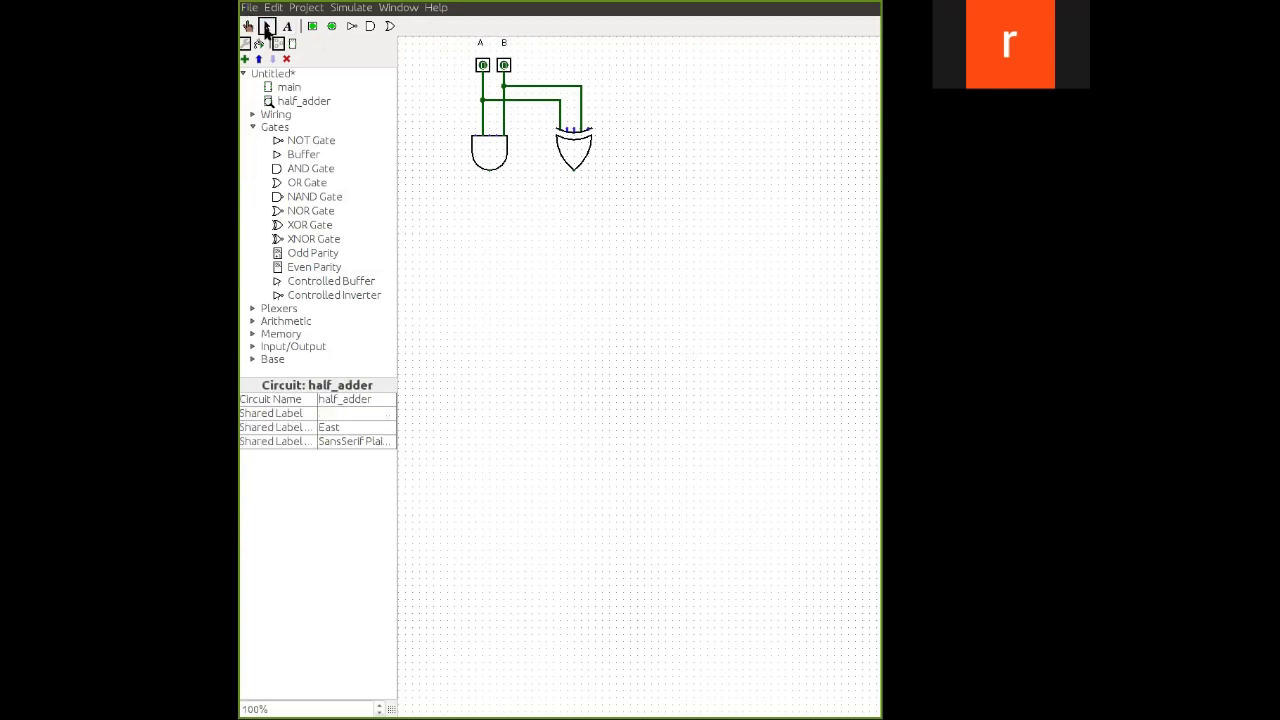
left_click_drag(491, 216, 490, 220)
left_click_drag(575, 174, 574, 220)
- Place two output pins below the AND and XOR gates, both facing north
left_click(332, 27)
left_click(497, 241)
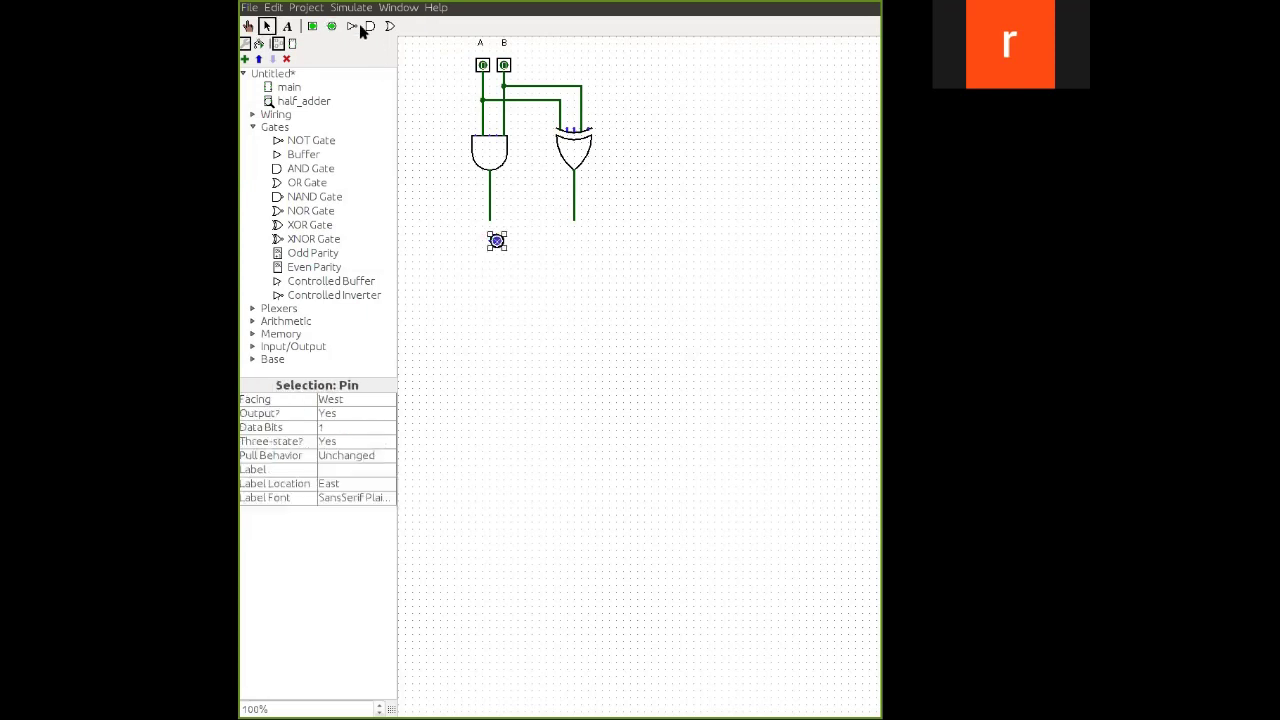
left_click(333, 28)
left_click(573, 241)
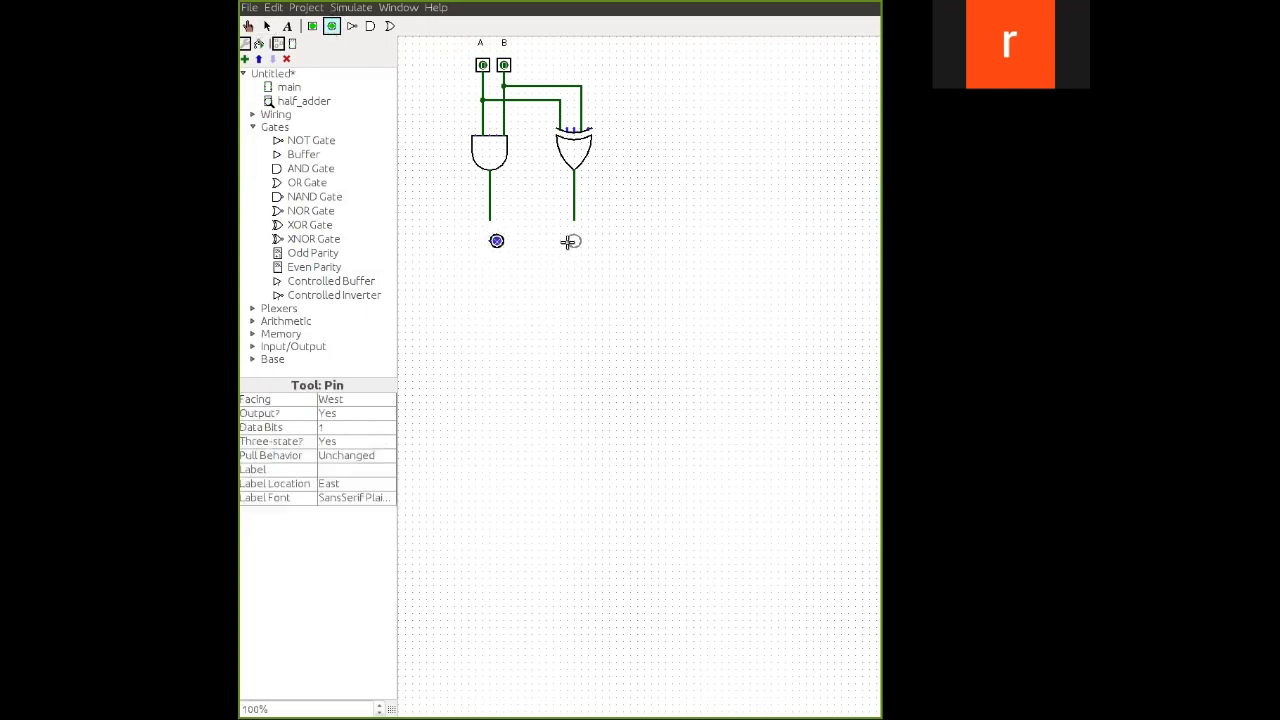
left_click_drag(467, 222, 602, 266)
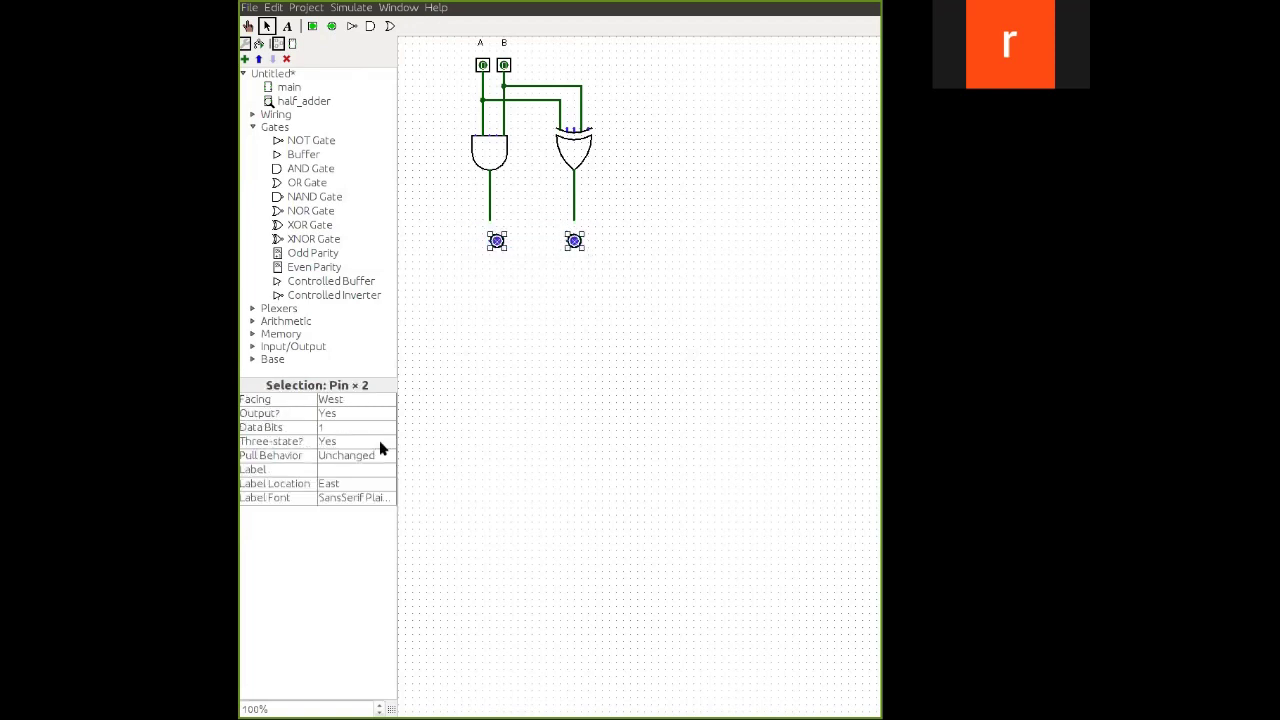
left_click(381, 405)
left_click(477, 387)
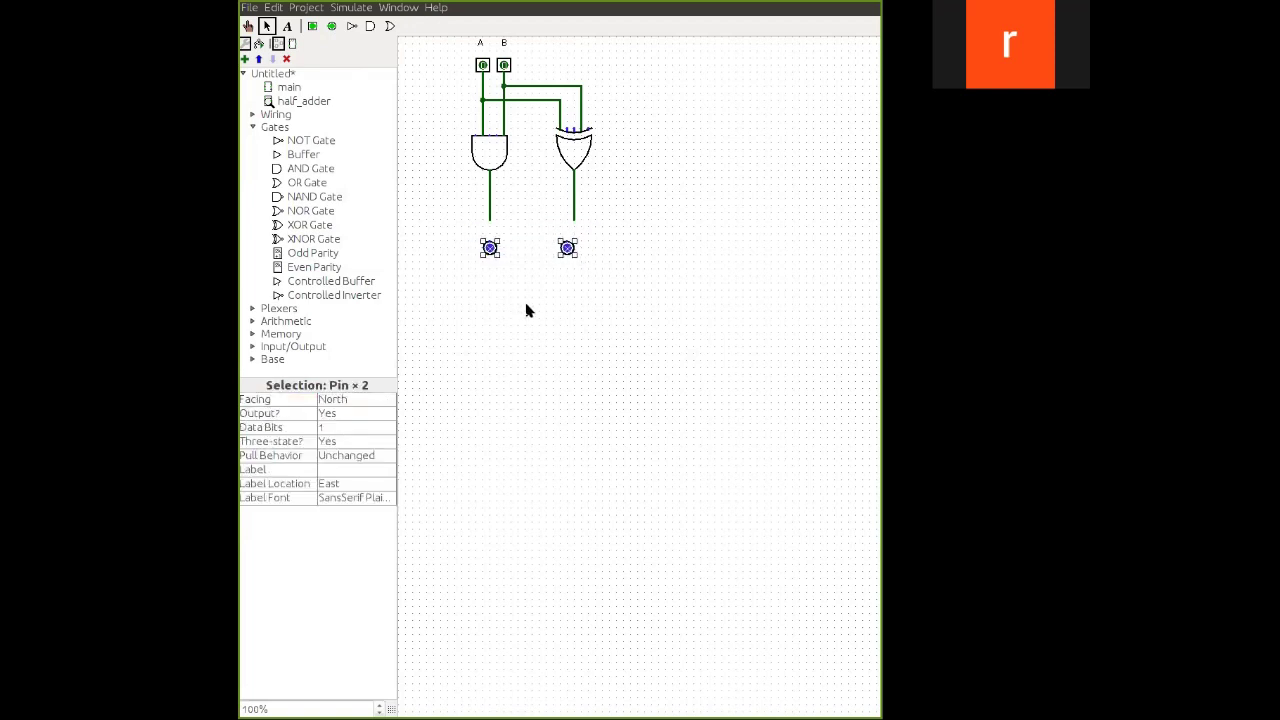
left_click(525, 305)
- Attach the output pins to the ends of the AND and XOR output wires
left_click_drag(493, 252, 493, 229)
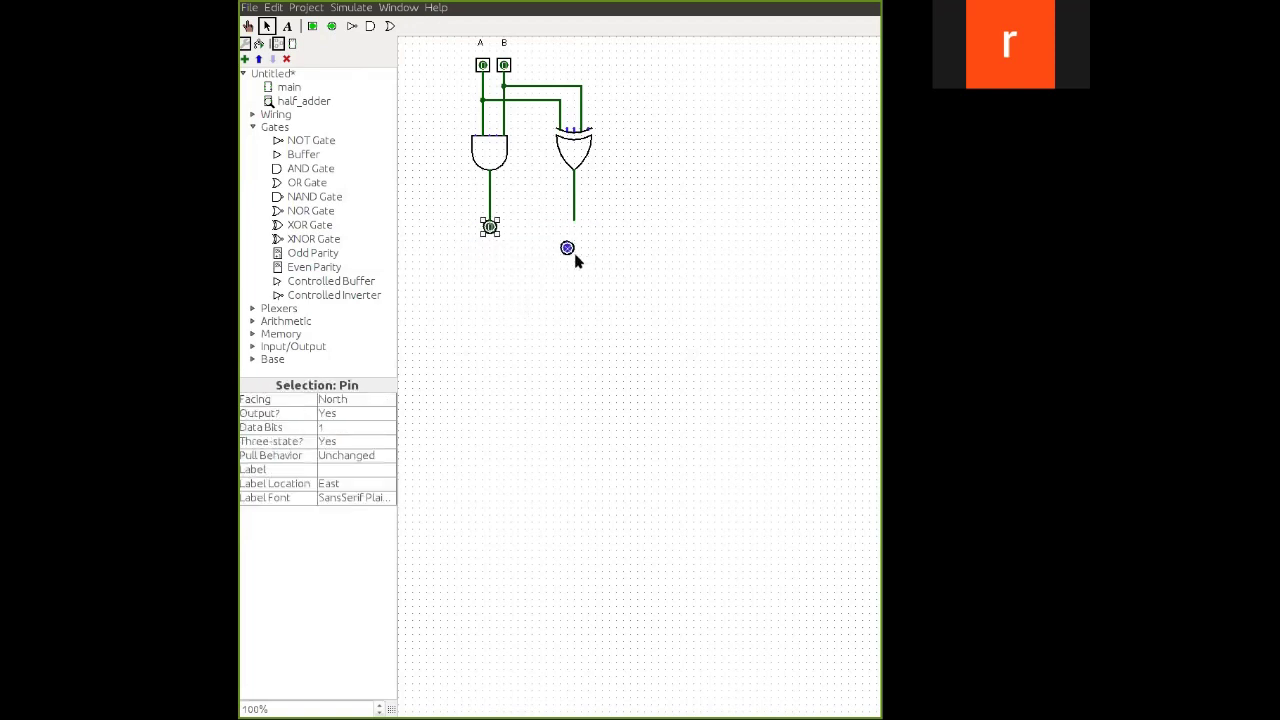
left_click_drag(567, 249, 574, 227)
left_click(569, 232)
left_click(567, 241)
left_click(600, 271)
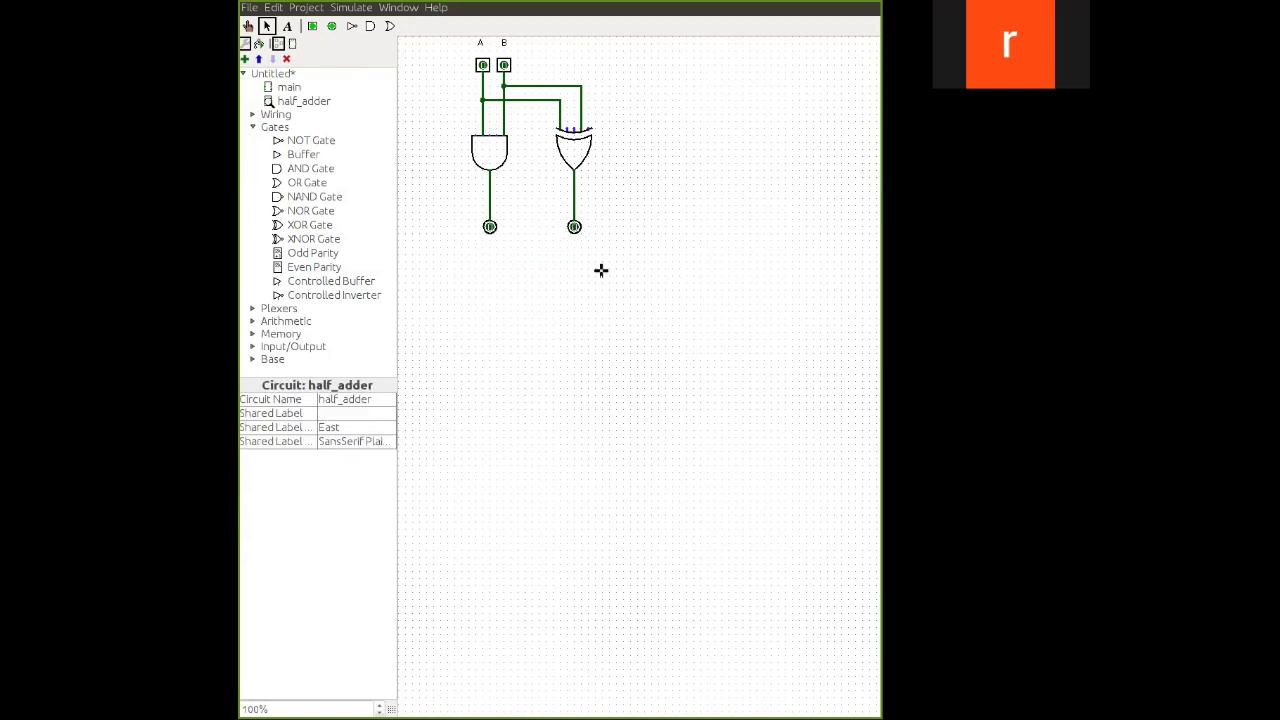
left_click(249, 27)
- Add text labels C and S beneath the two output pins
left_click(287, 26)
left_click(485, 244)
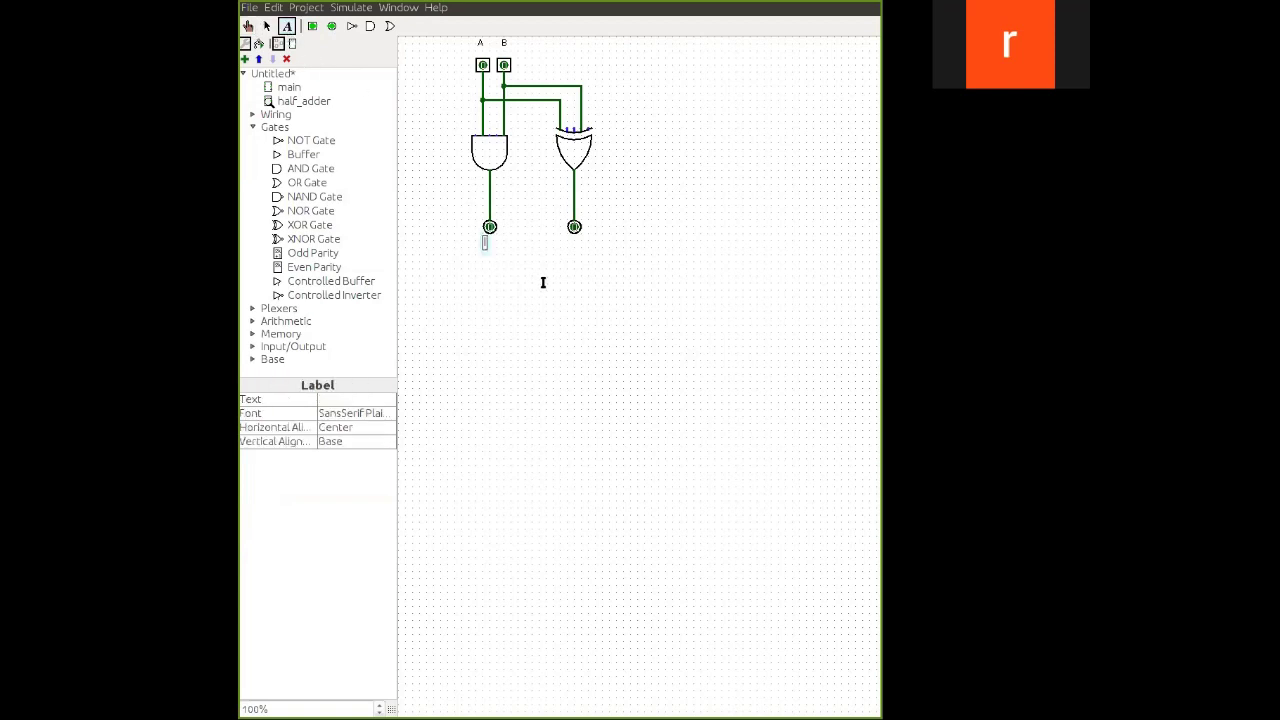
type("d")
left_click(571, 249)
left_click(248, 25)
- Test the circuit by poking A to 1, B to 1, then A back to 0
left_click(486, 66)
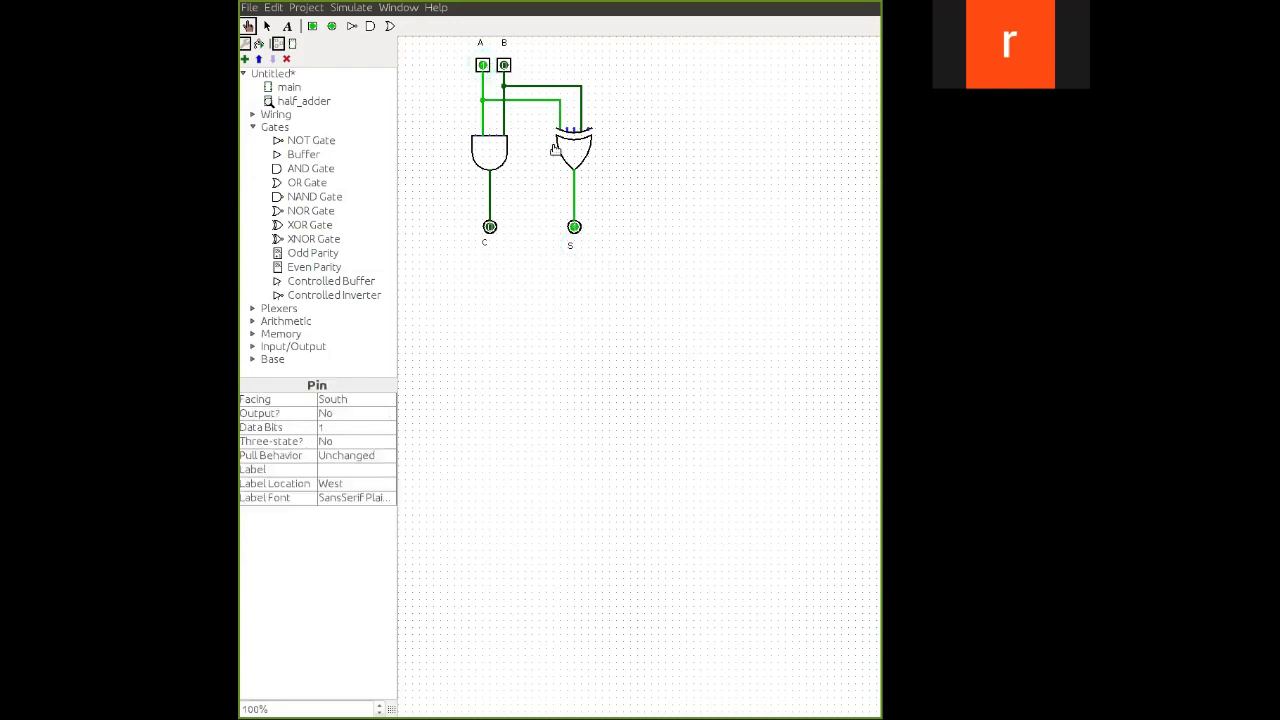
left_click(503, 66)
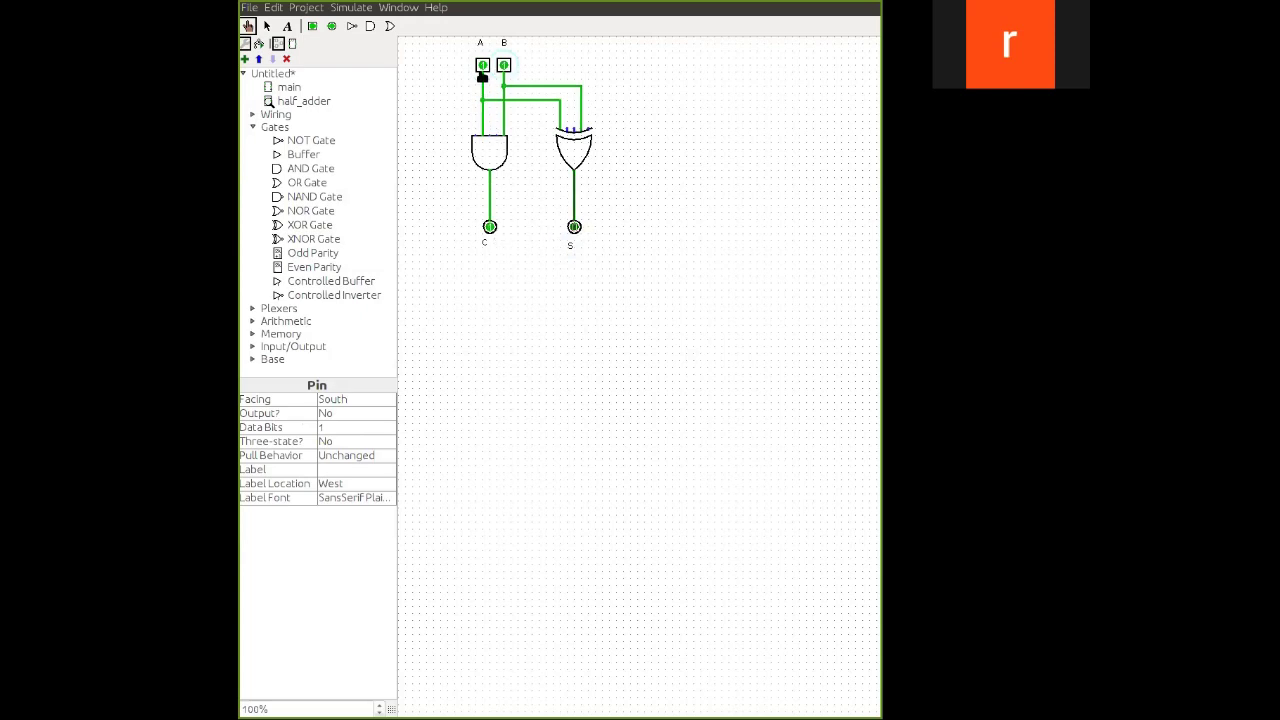
left_click(484, 67)
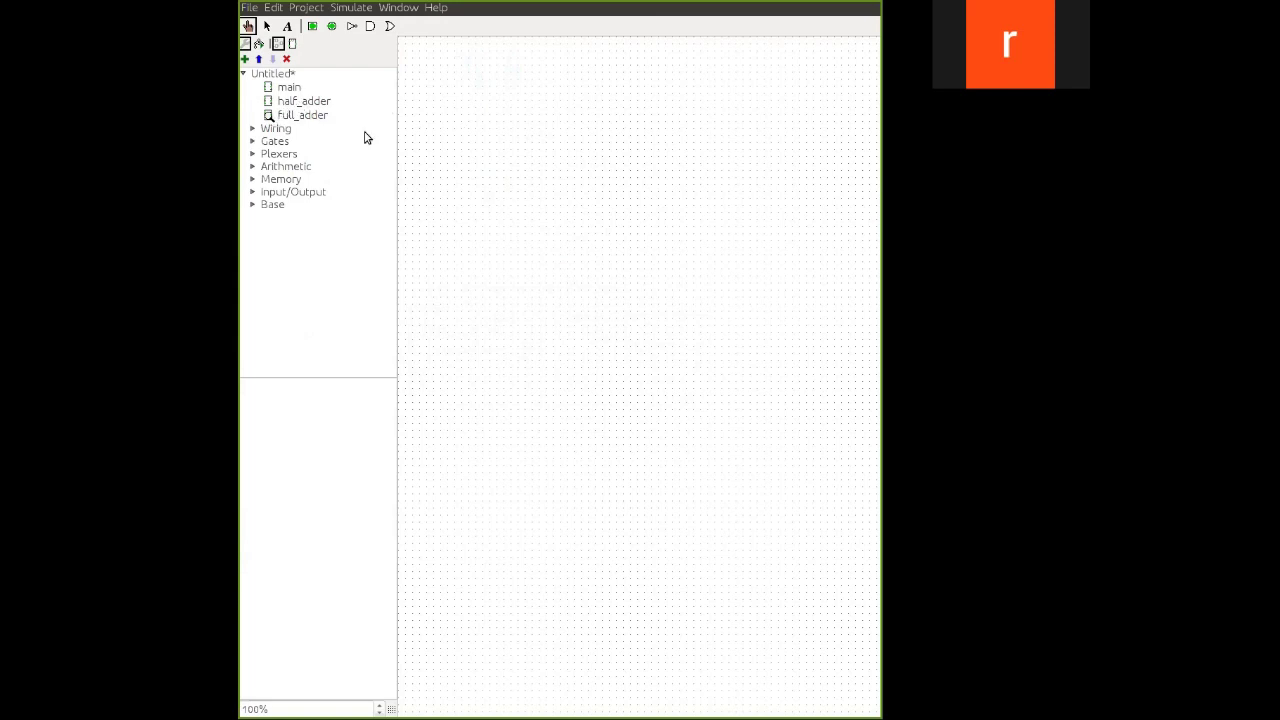
- Select half_adder in the explorer as the block to place in full_adder
left_click(328, 102)
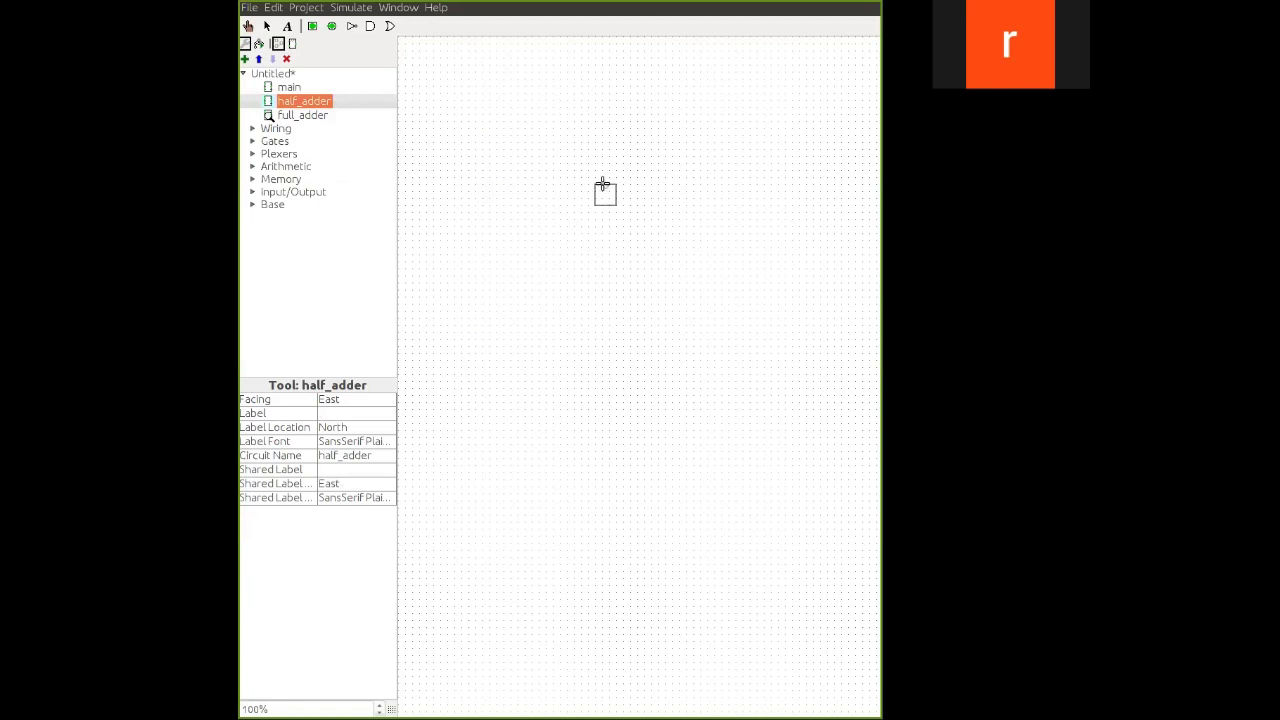
- Place two half_adder blocks on the full_adder canvas, one lower-right and one upper-left
left_click(603, 184)
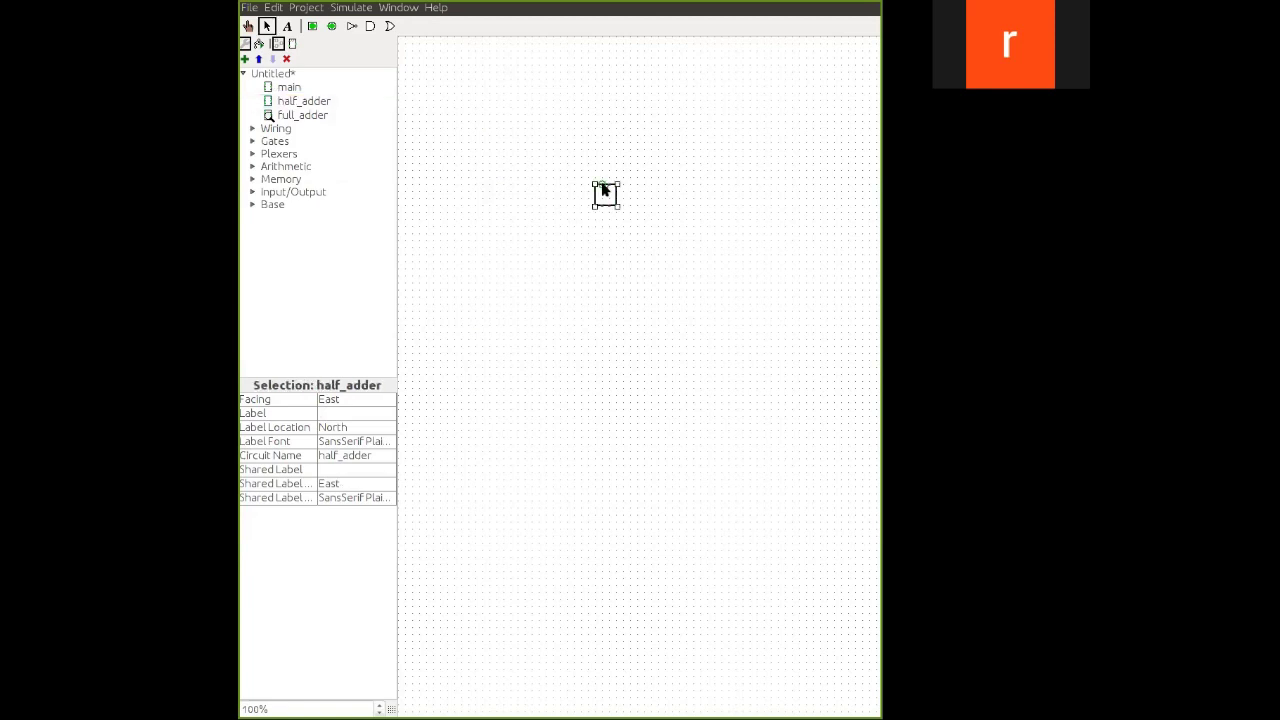
left_click(326, 102)
left_click(547, 131)
- Open half_adder to inspect it, then return to editing full_adder
left_click(296, 104)
double_click(296, 104)
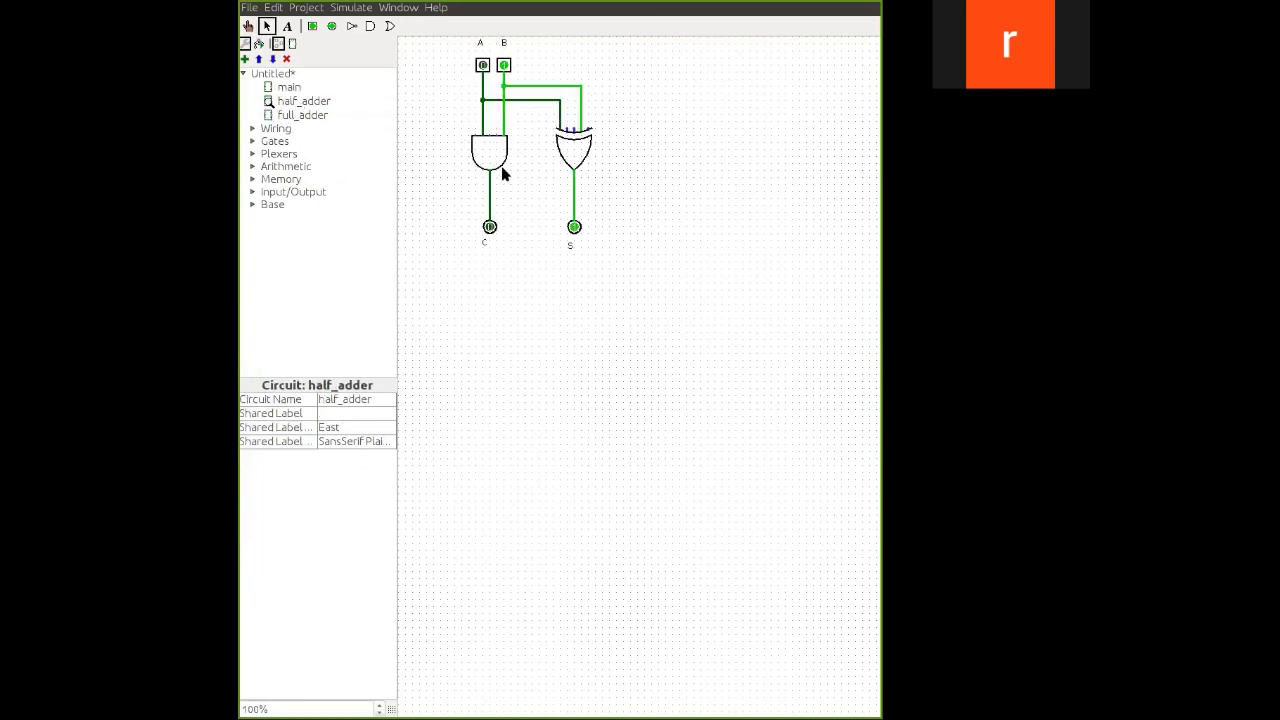
left_click(326, 117)
double_click(326, 117)
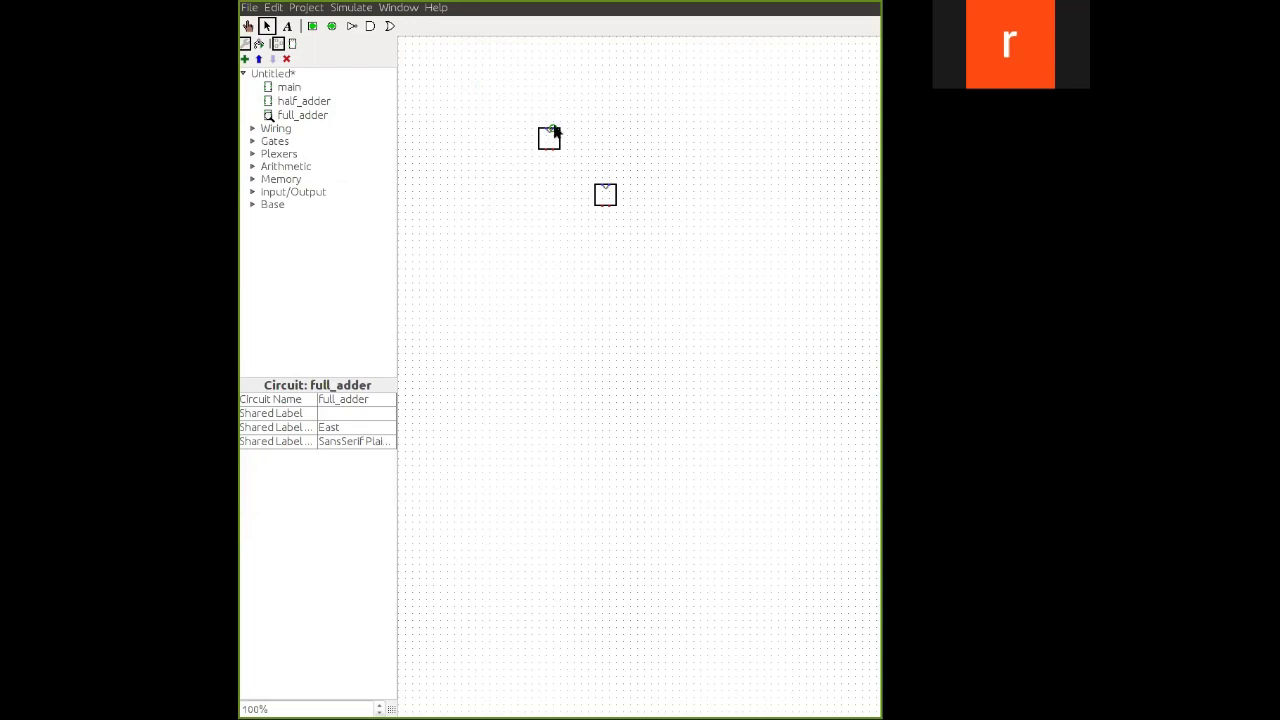
- Run a wire up from the upper block's input and seat one input pin on it, removing the extra pin and stub
left_click_drag(552, 131, 531, 83)
left_click(331, 26)
left_click(532, 58)
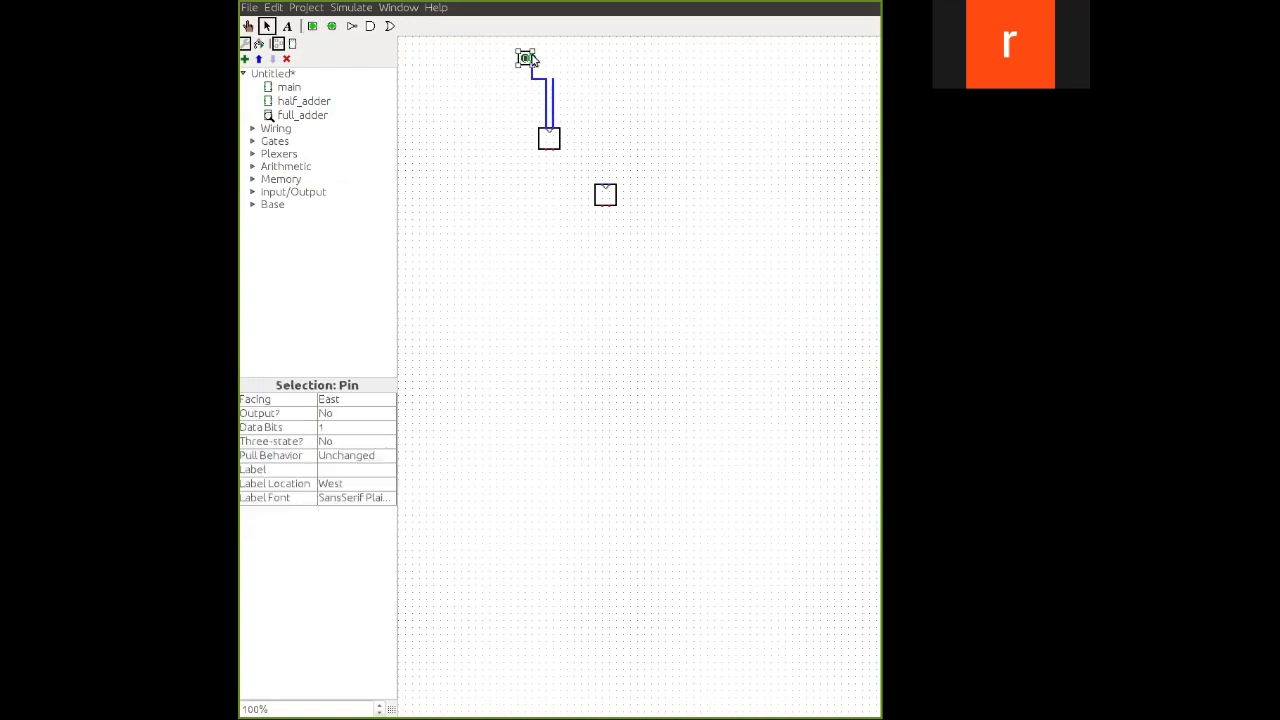
left_click(312, 26)
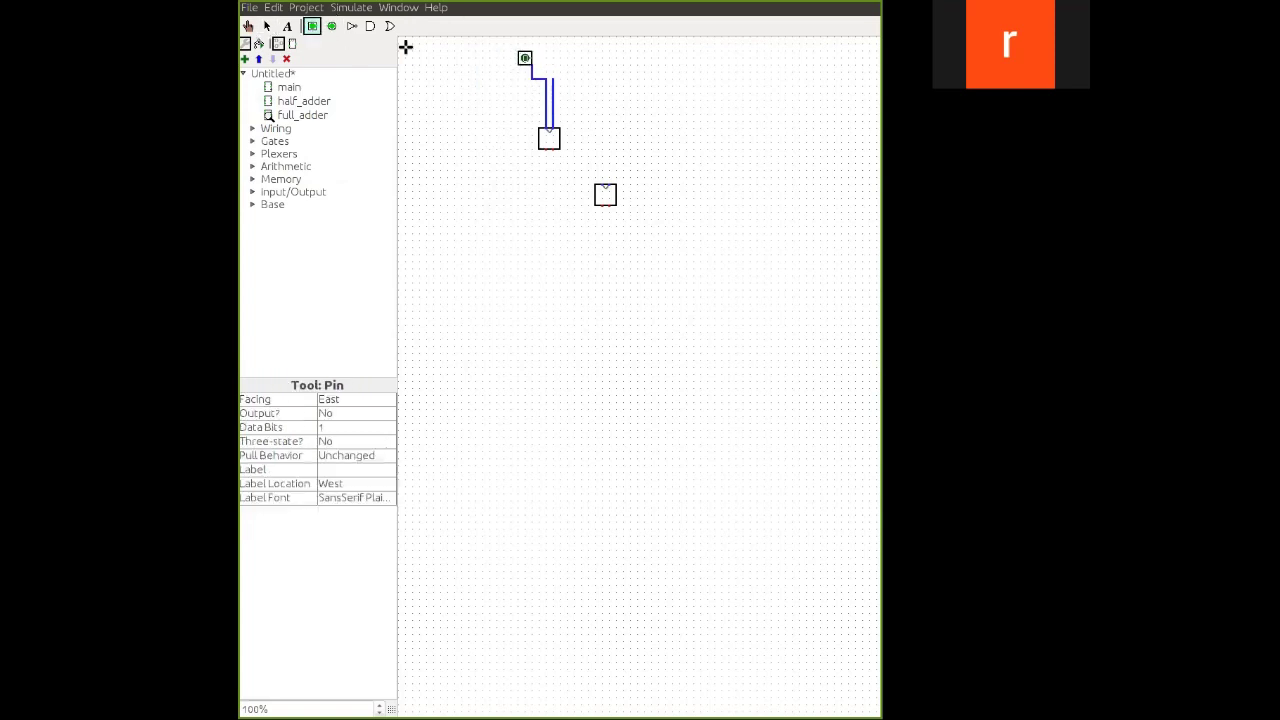
left_click(560, 58)
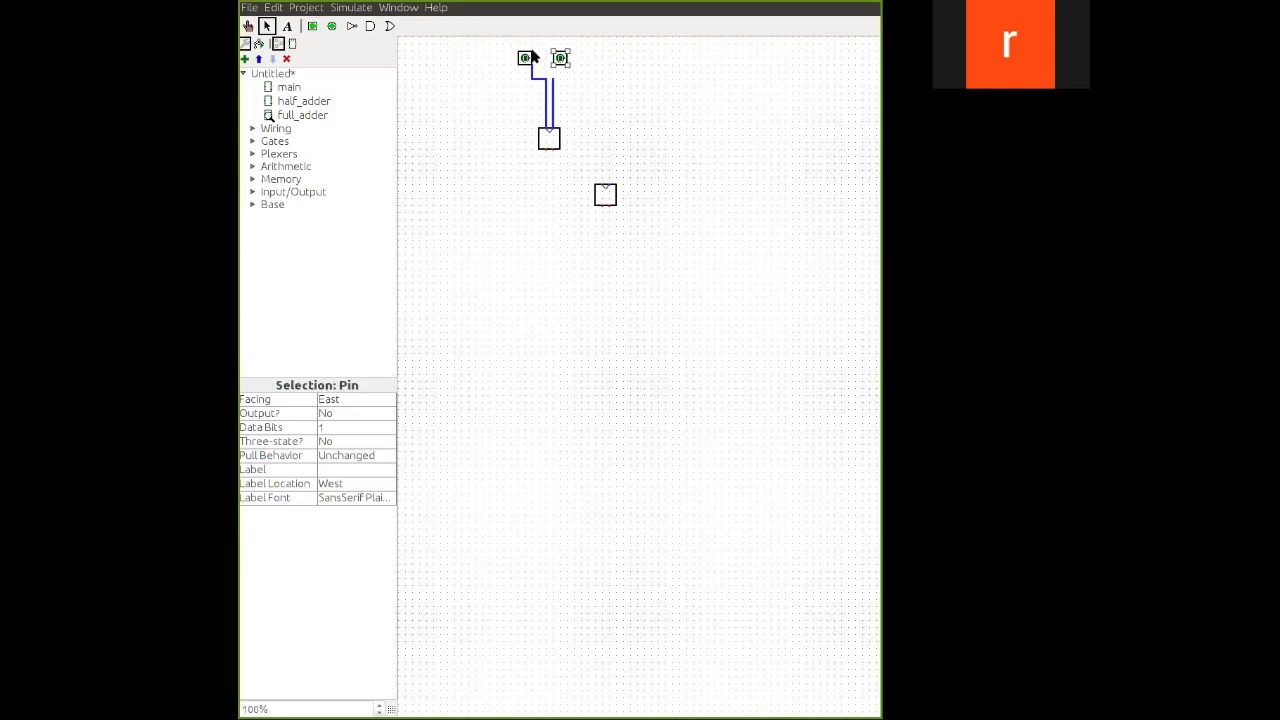
left_click(525, 58)
key("Delete")
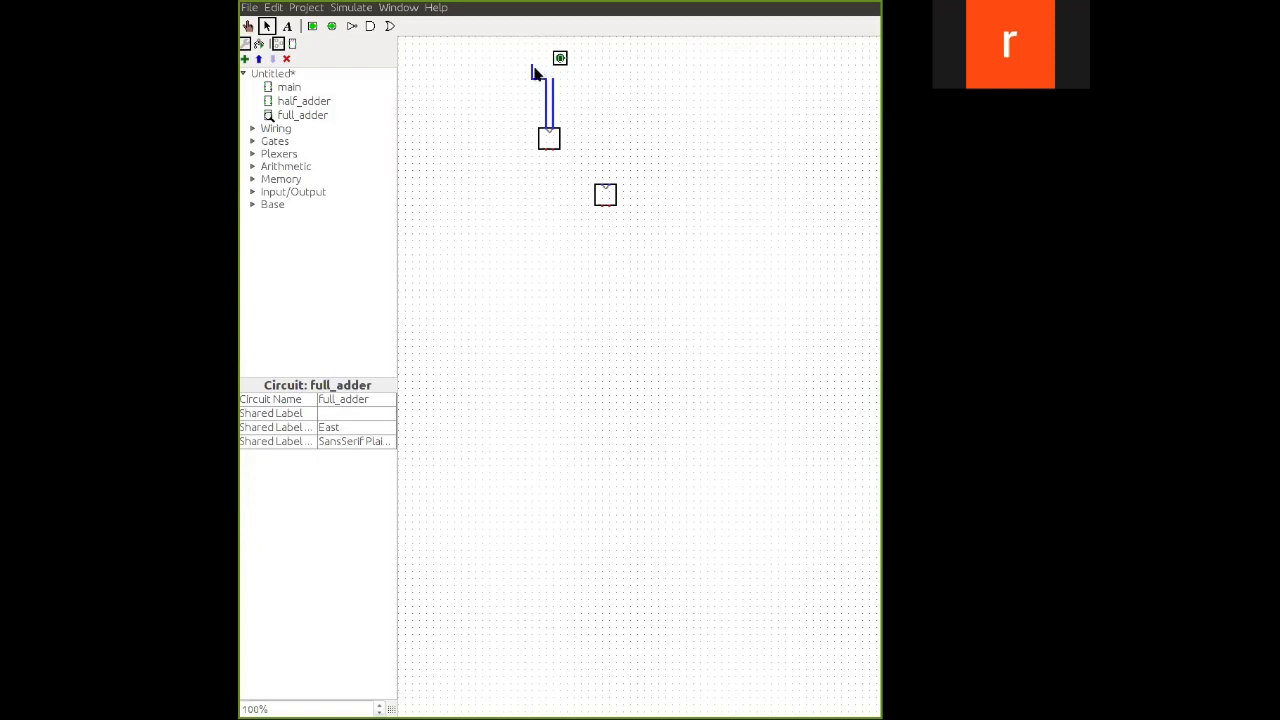
left_click(535, 77)
key("Delete")
left_click_drag(560, 57, 519, 58)
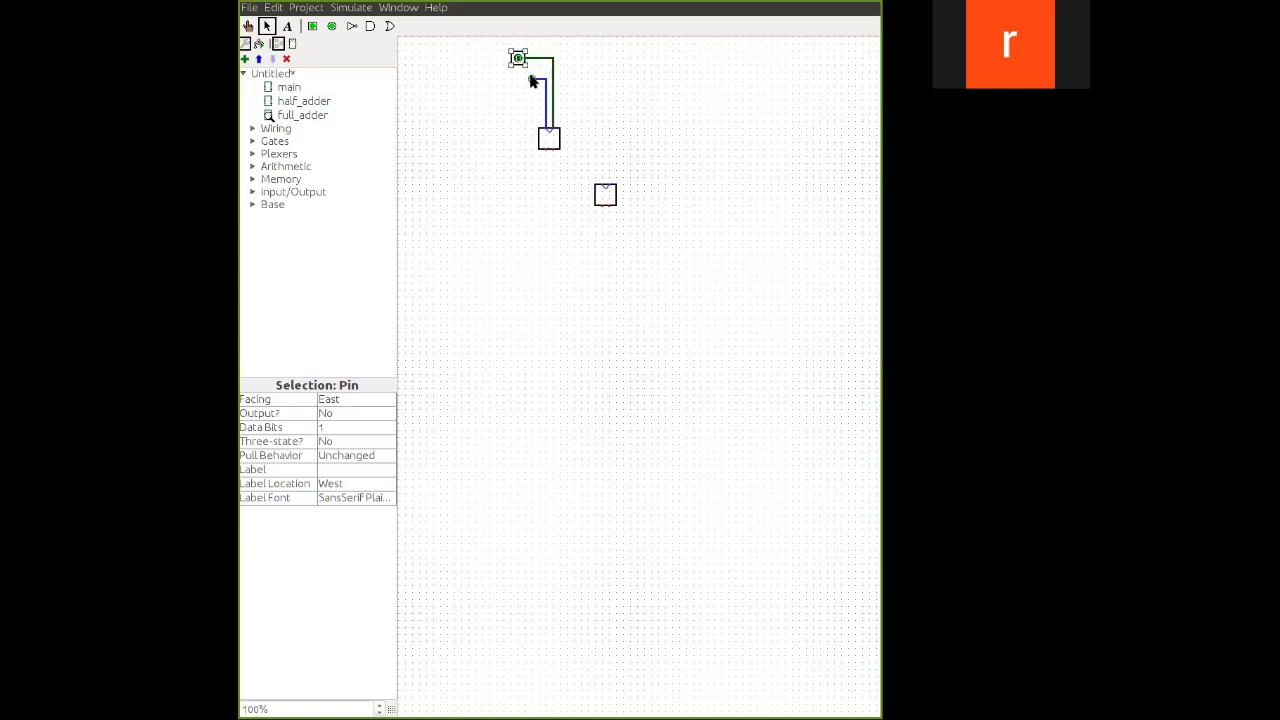
- Add second and third input pins, wire the third to the lower block, and feed upper output into lower block
left_click(312, 27)
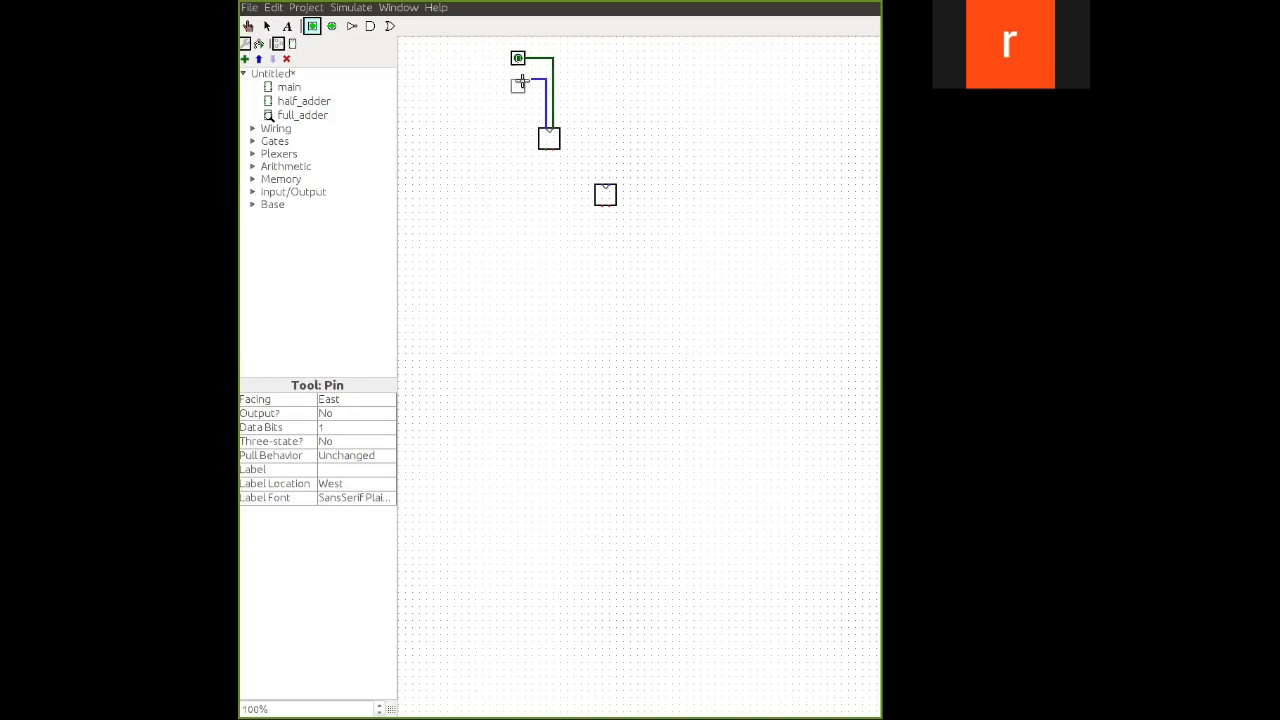
left_click(524, 79)
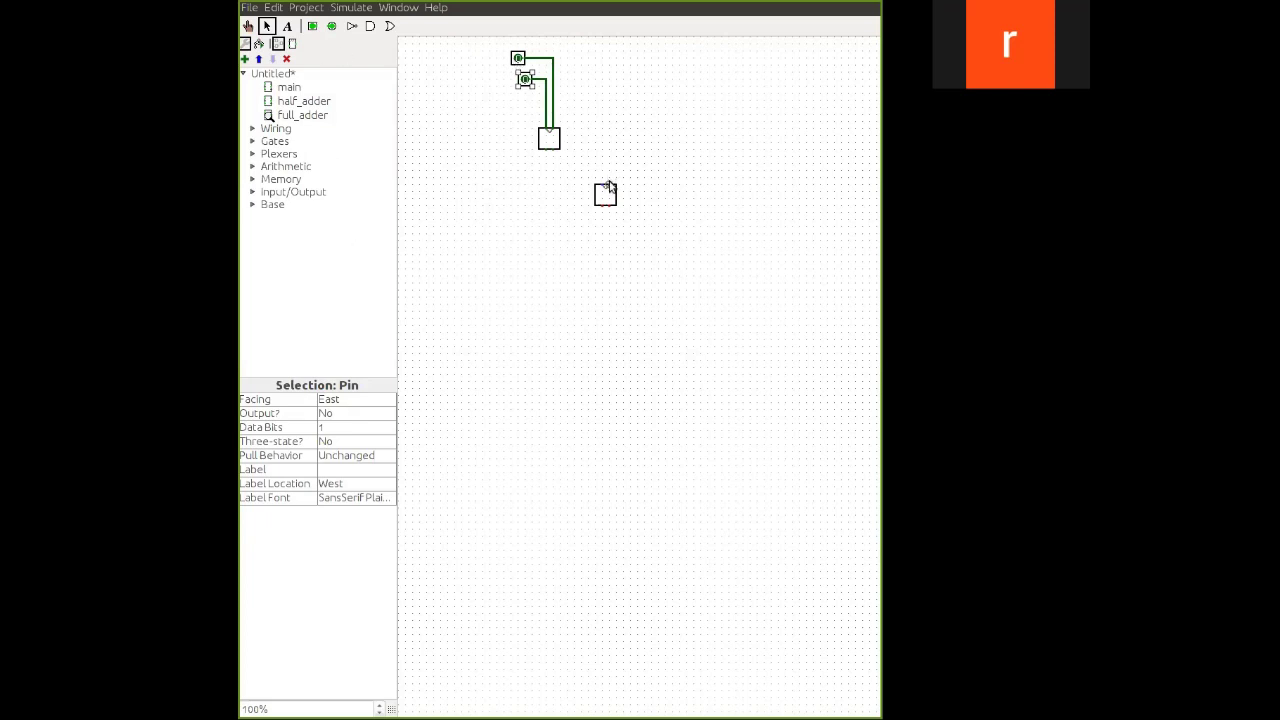
left_click_drag(609, 188, 609, 86)
left_click(312, 26)
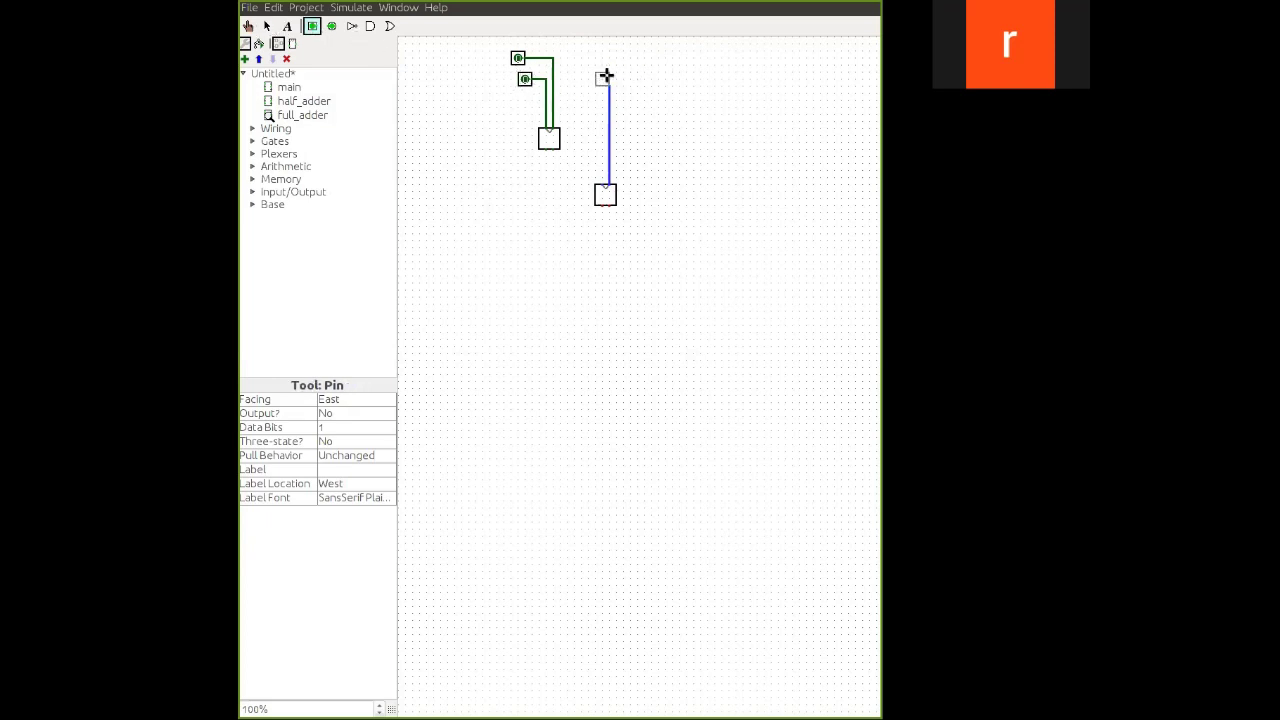
left_click(594, 80)
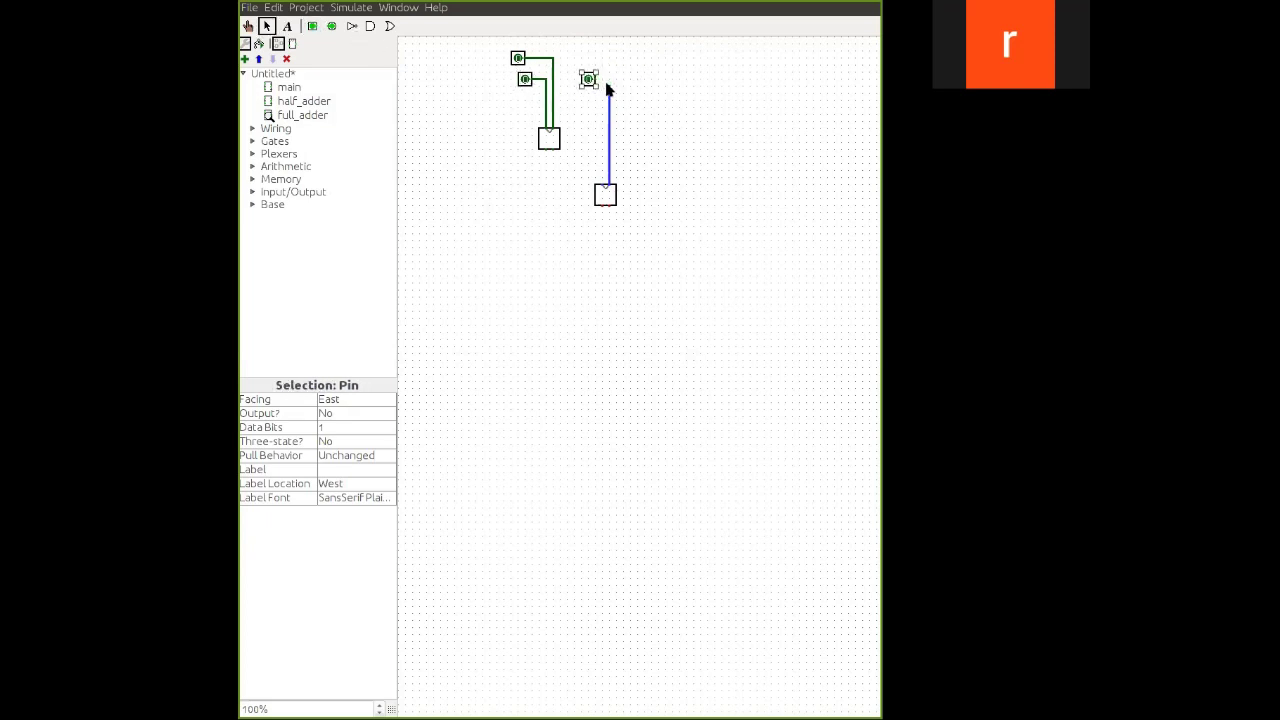
left_click_drag(607, 84, 597, 80)
left_click_drag(550, 152, 601, 183)
- Check half_adder's pins, then draw wires down from both blocks' outputs, with an L-shaped branch off the lower one
double_click(290, 102)
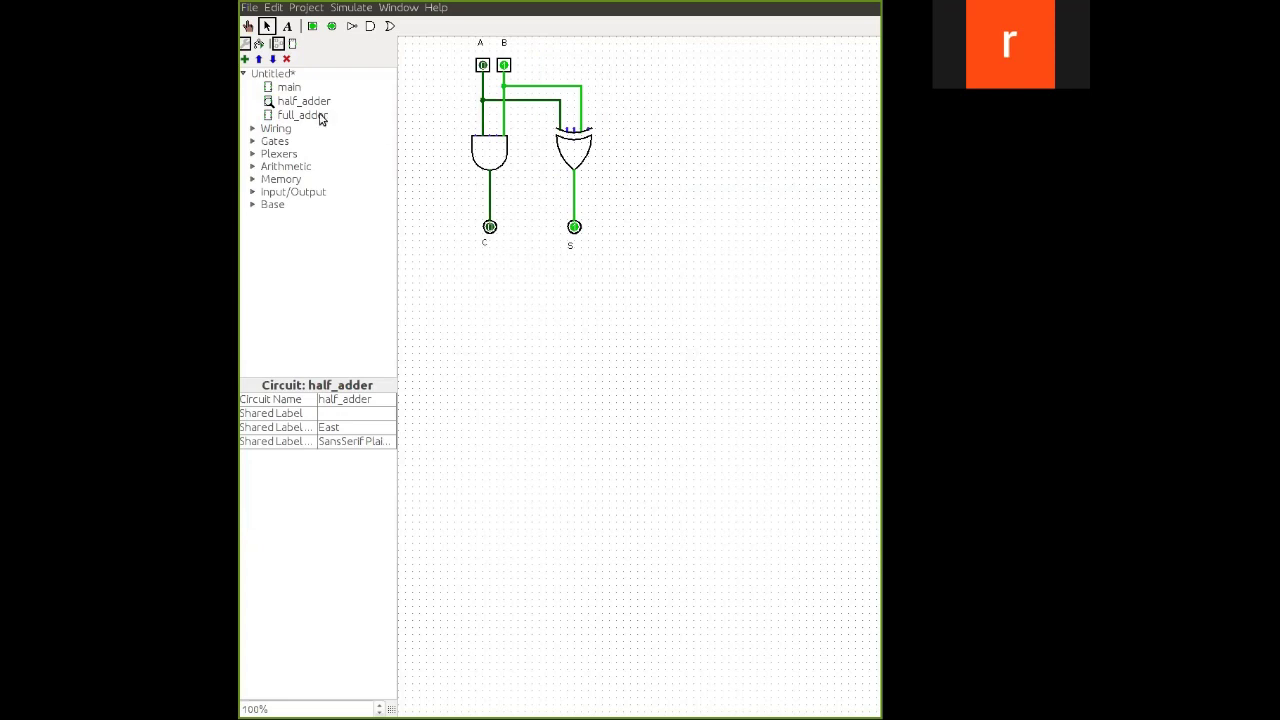
double_click(322, 118)
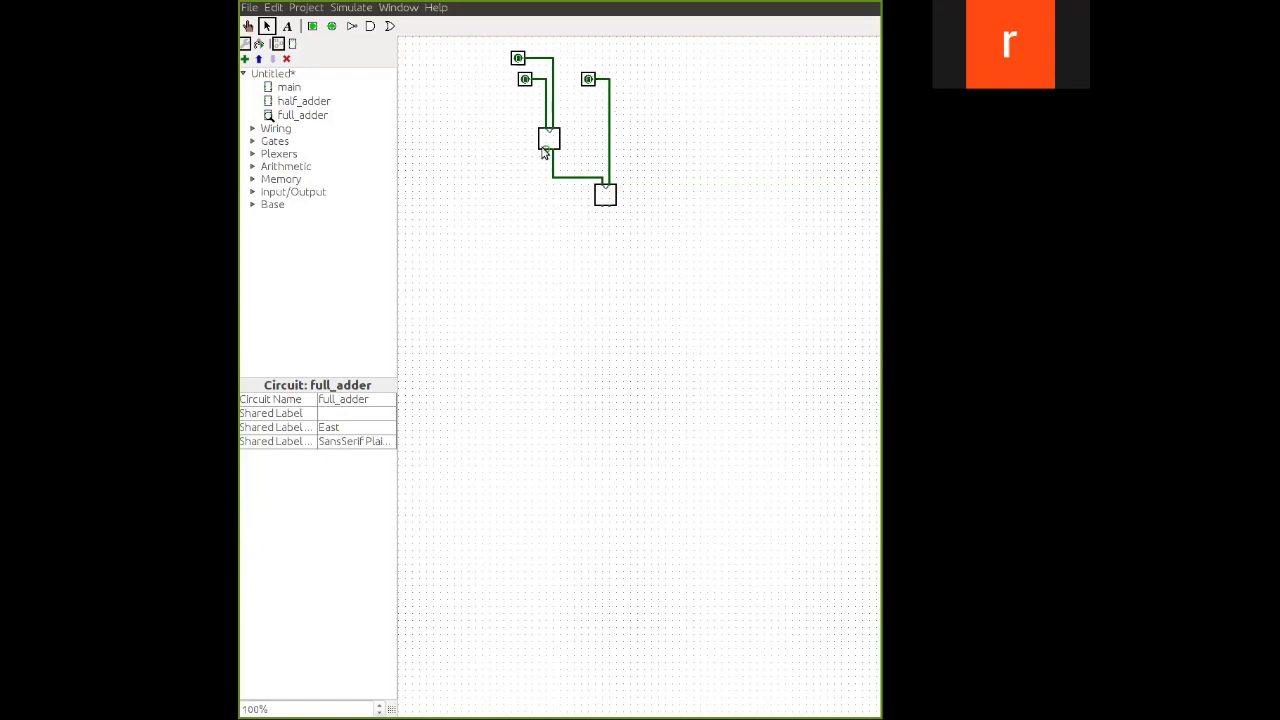
left_click_drag(546, 150, 546, 240)
left_click_drag(607, 206, 607, 276)
left_click_drag(601, 212, 566, 240)
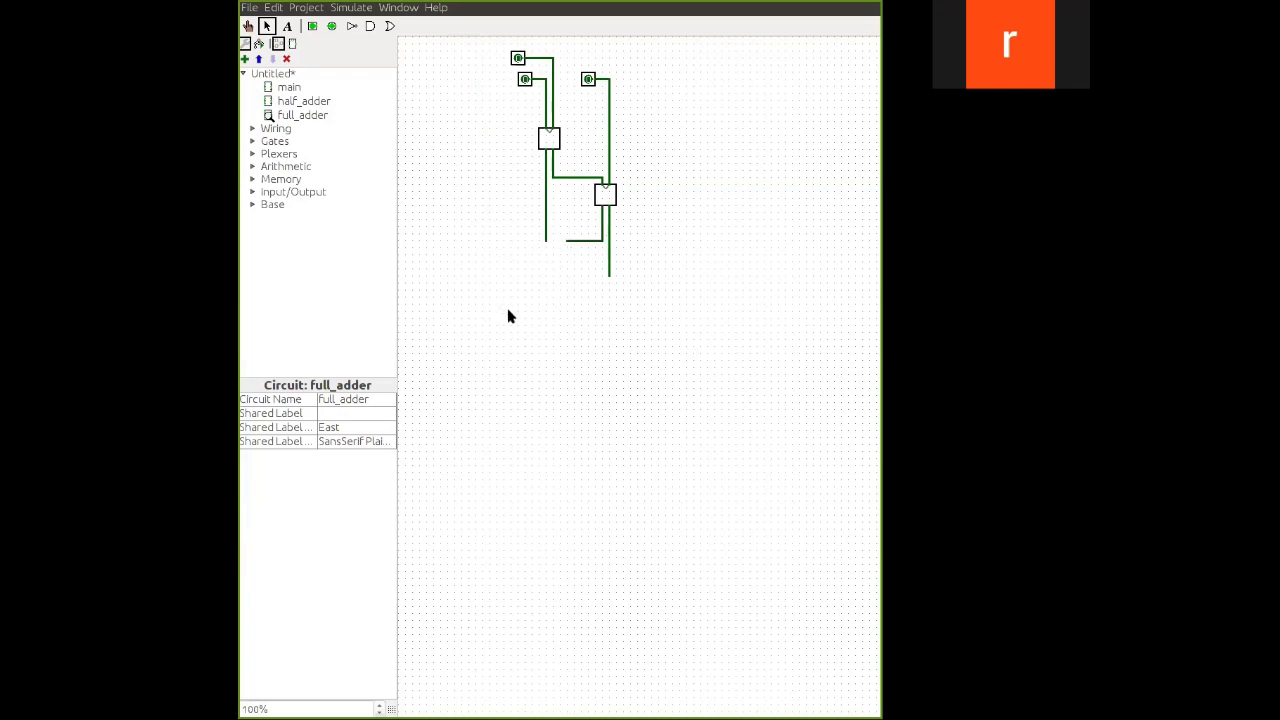
- Place an OR gate below the two half_adder blocks, facing south
left_click(254, 142)
left_click(307, 197)
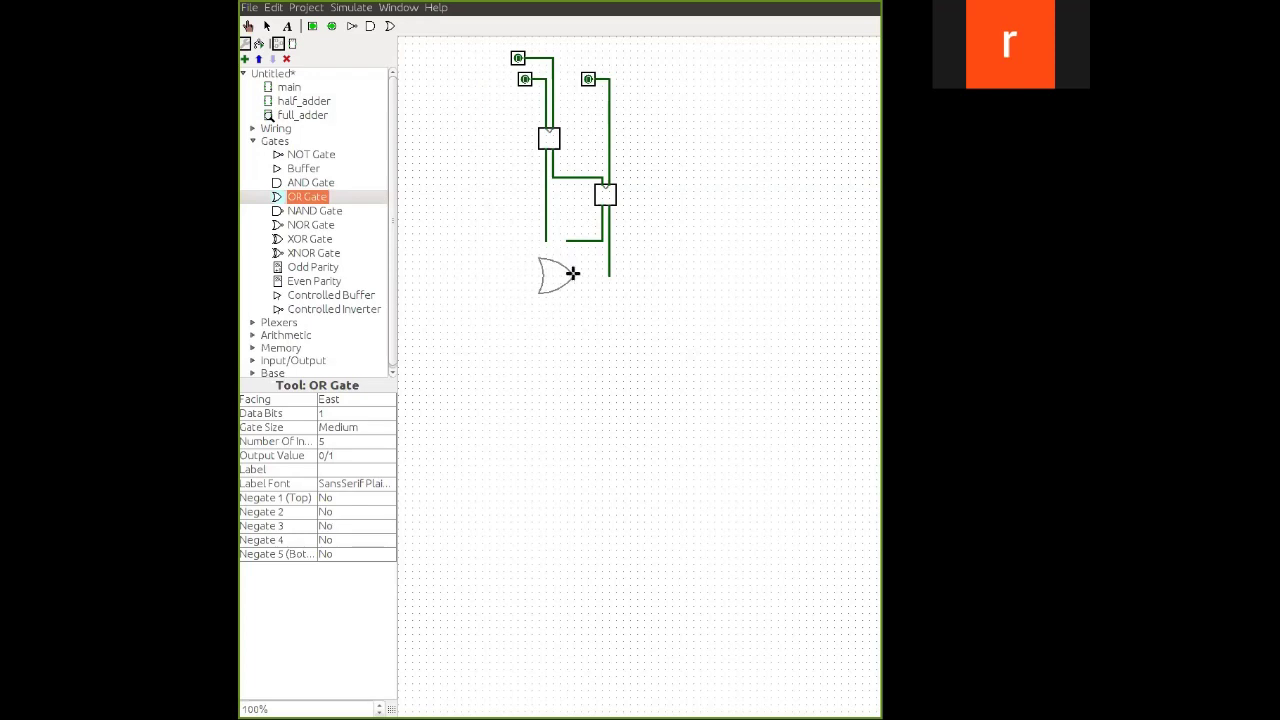
left_click(574, 276)
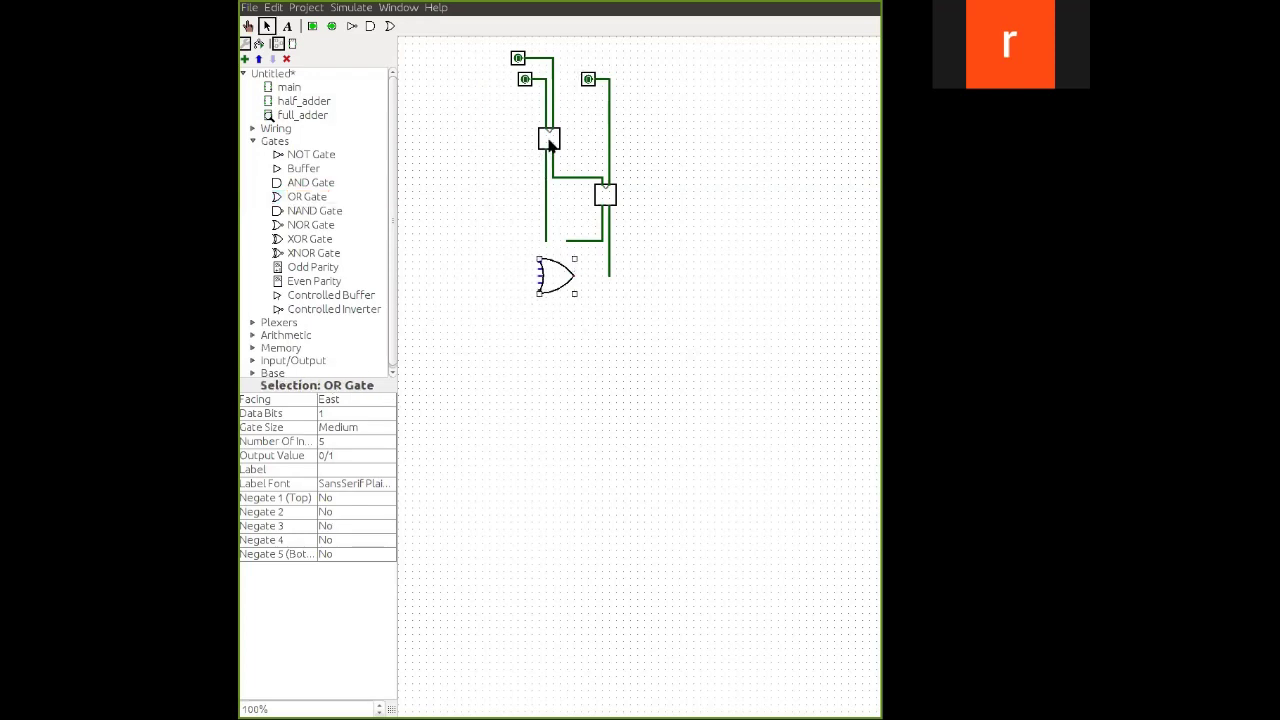
left_click(384, 402)
left_click(380, 427)
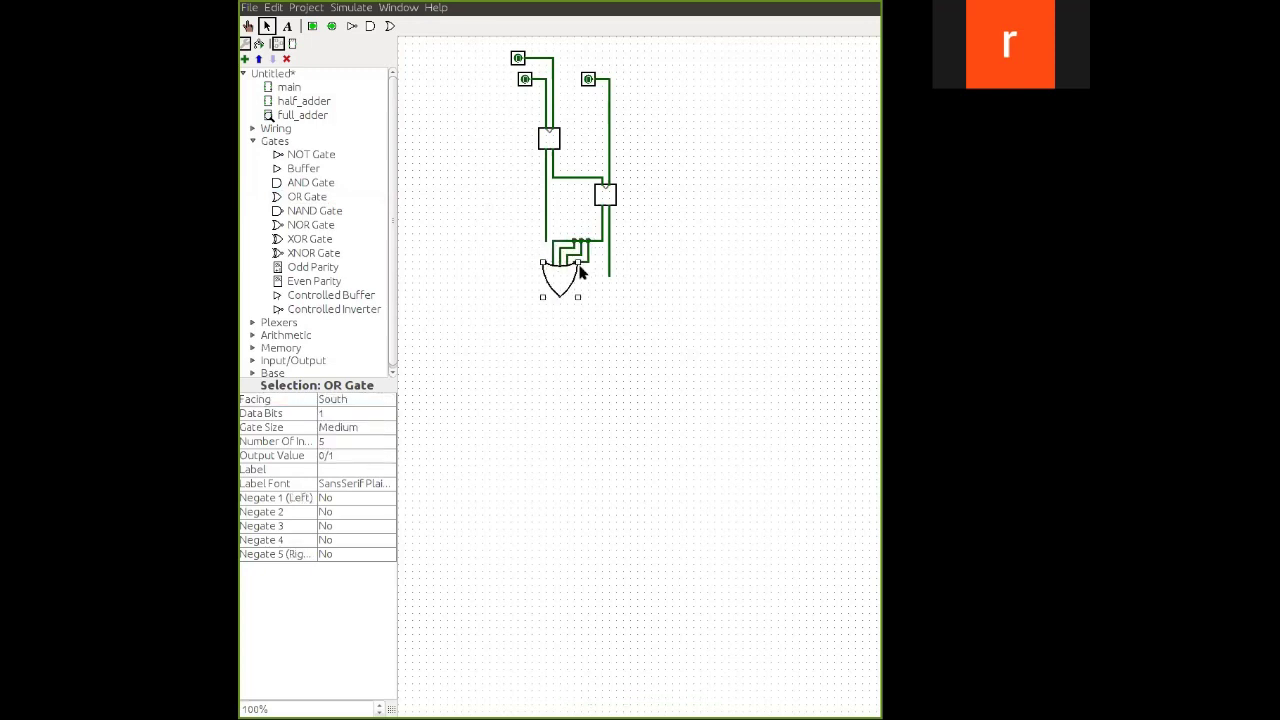
left_click_drag(588, 258, 602, 236)
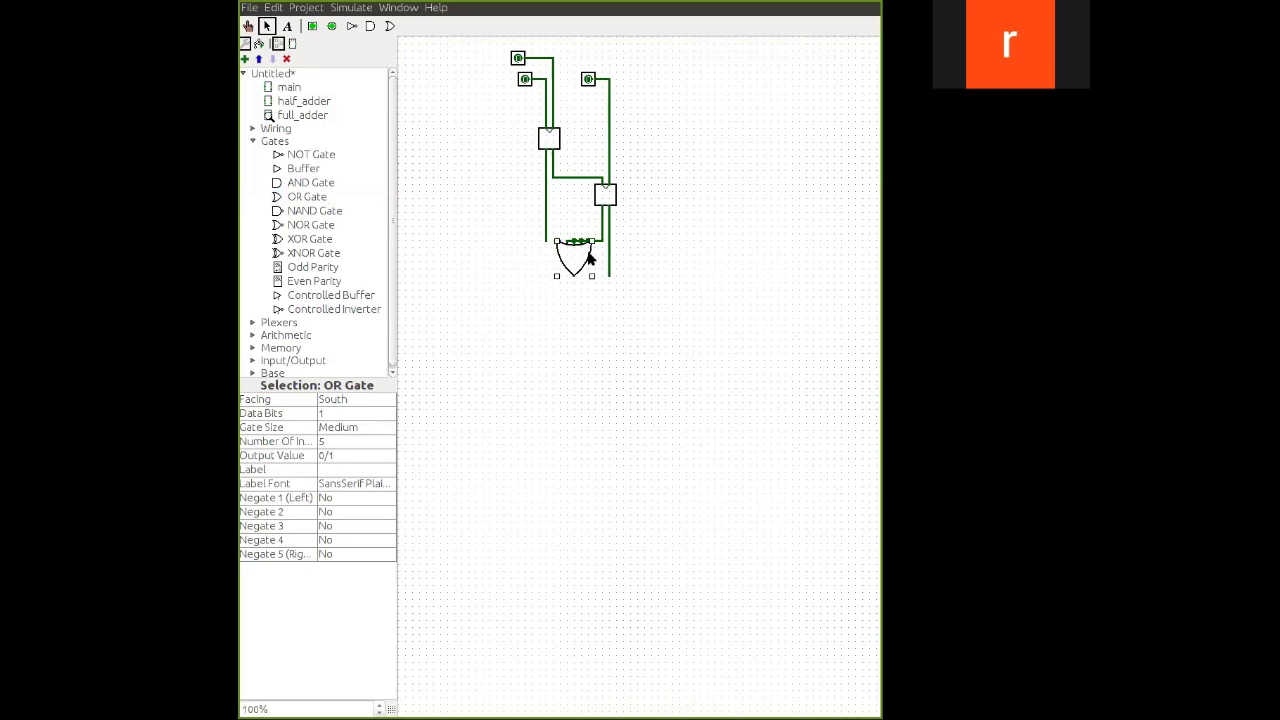
key("Right")
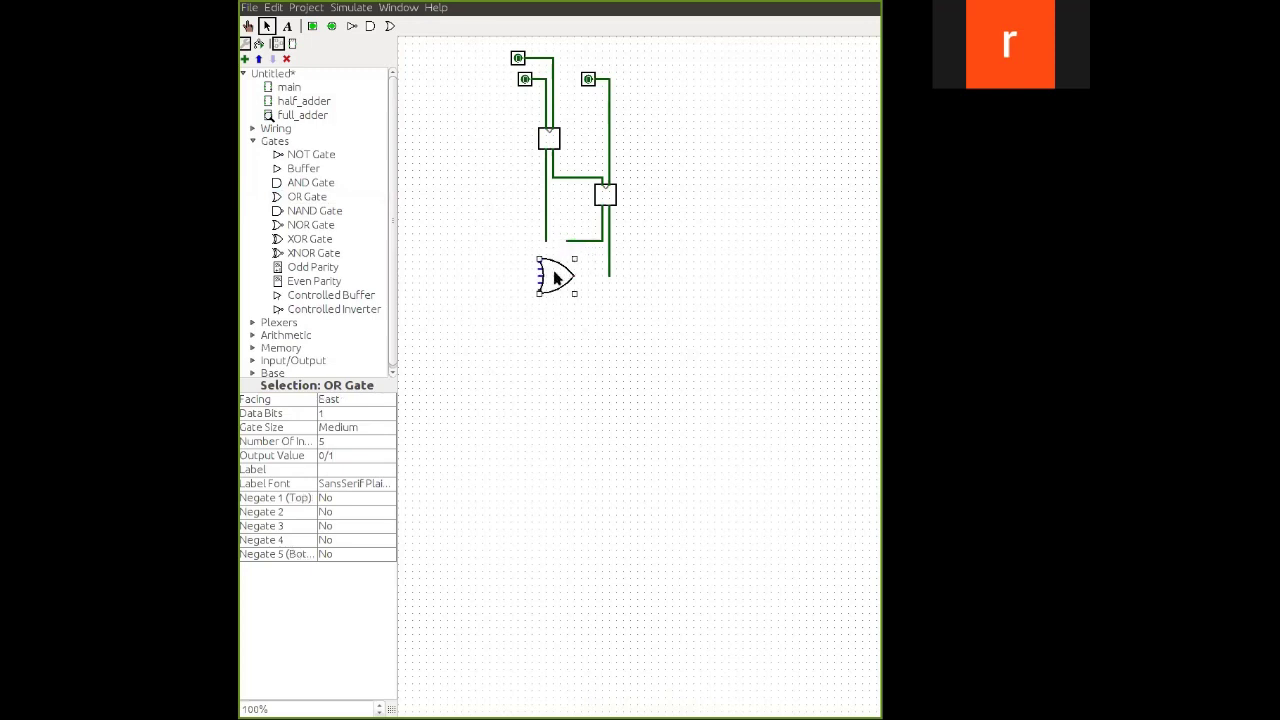
left_click_drag(553, 278, 550, 295)
left_click(388, 400)
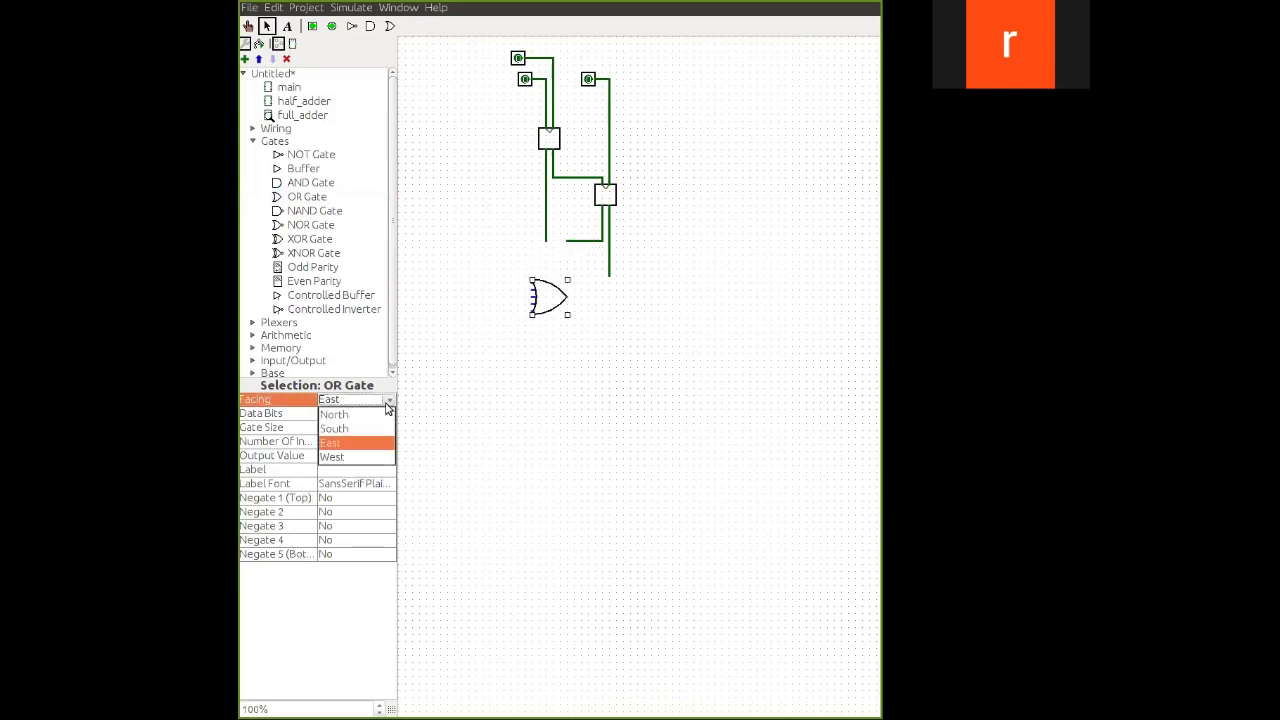
left_click(380, 430)
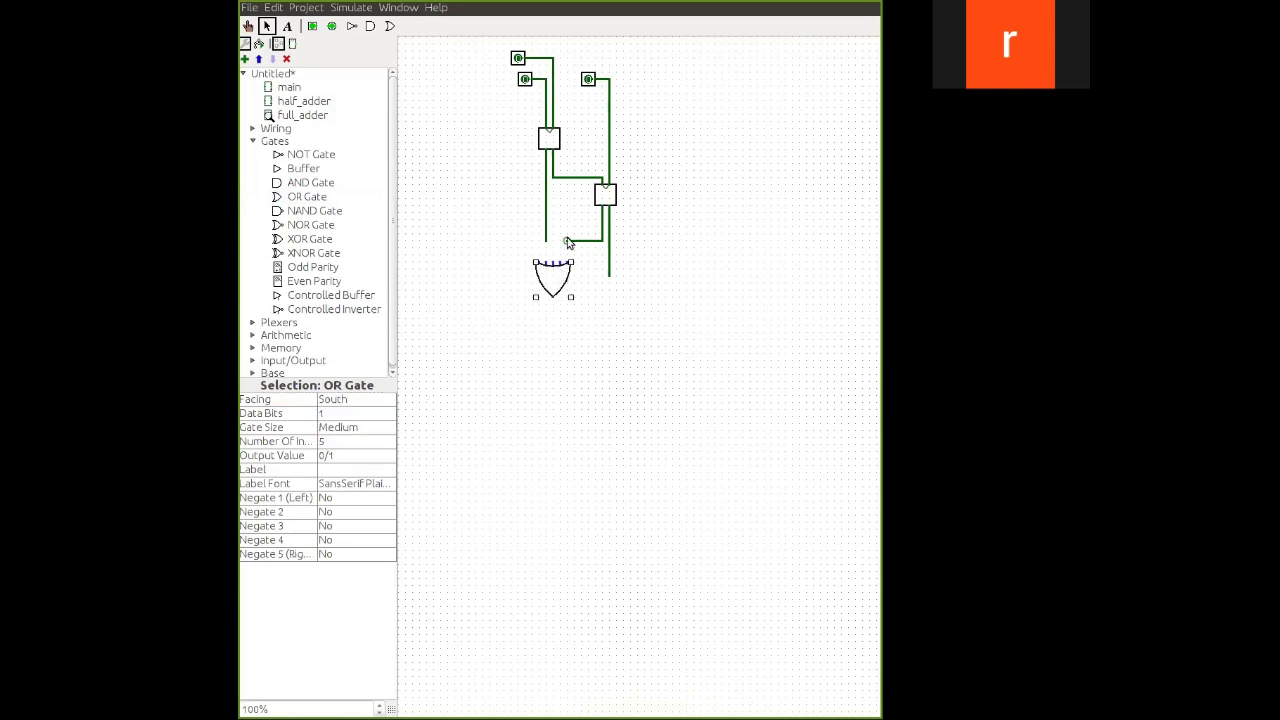
- Wire the left carry into the OR gate and extend wires down from its output and the right-hand line
mouse_move(560, 242)
left_mouse_down()
mouse_move(560, 264)
mouse_move(545, 264)
left_mouse_up()
left_click_drag(555, 293, 553, 328)
left_click_drag(608, 277, 610, 332)
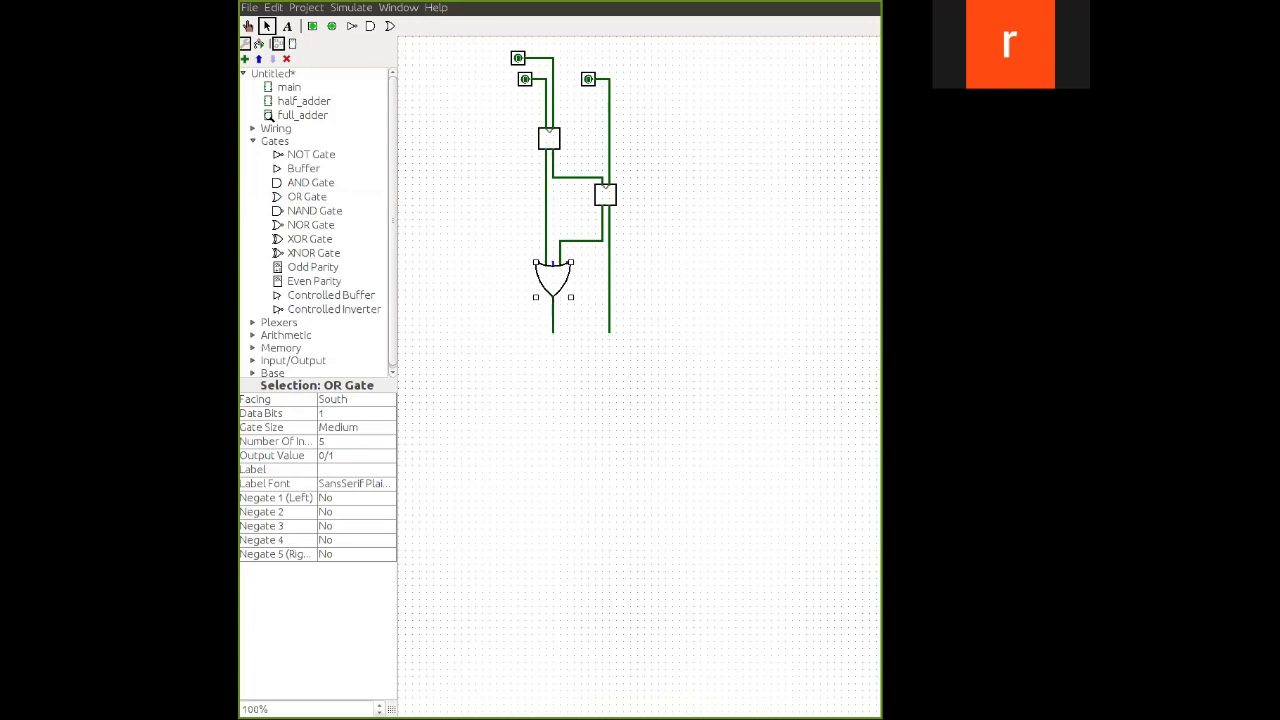
left_click(331, 26)
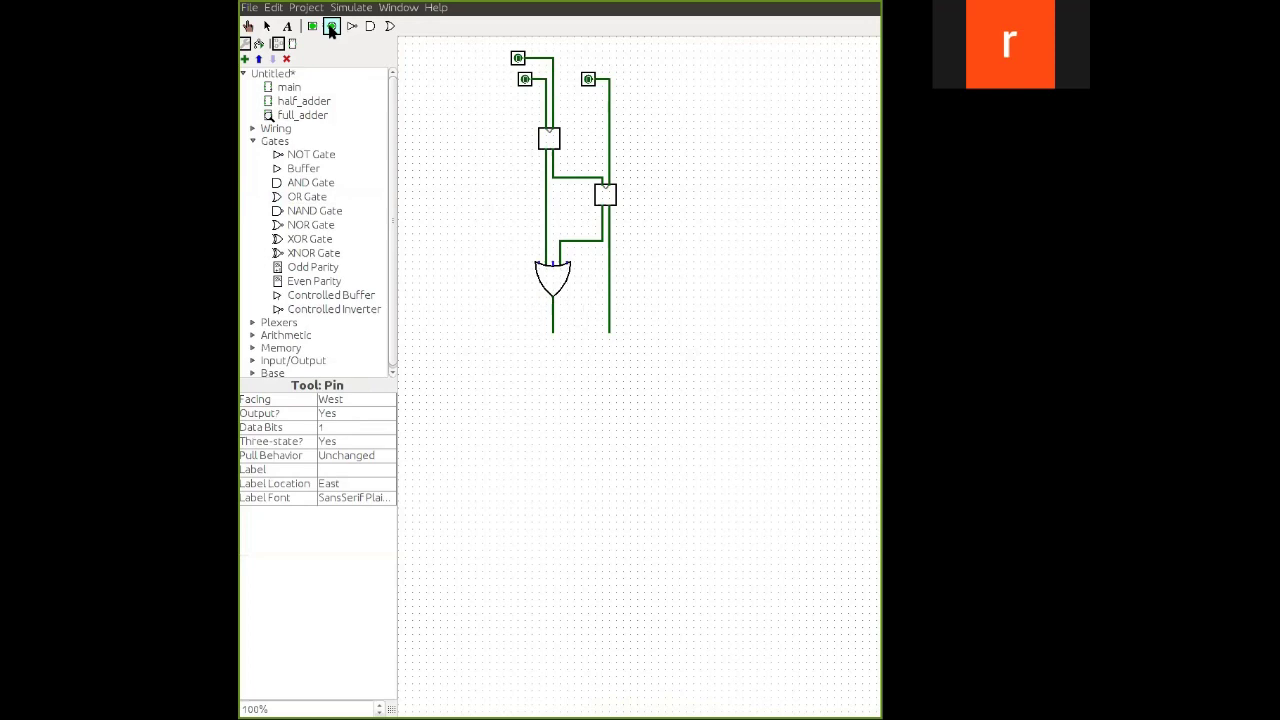
- Place two north-facing output pins at the OR gate output and the right wire's end
left_click(550, 346)
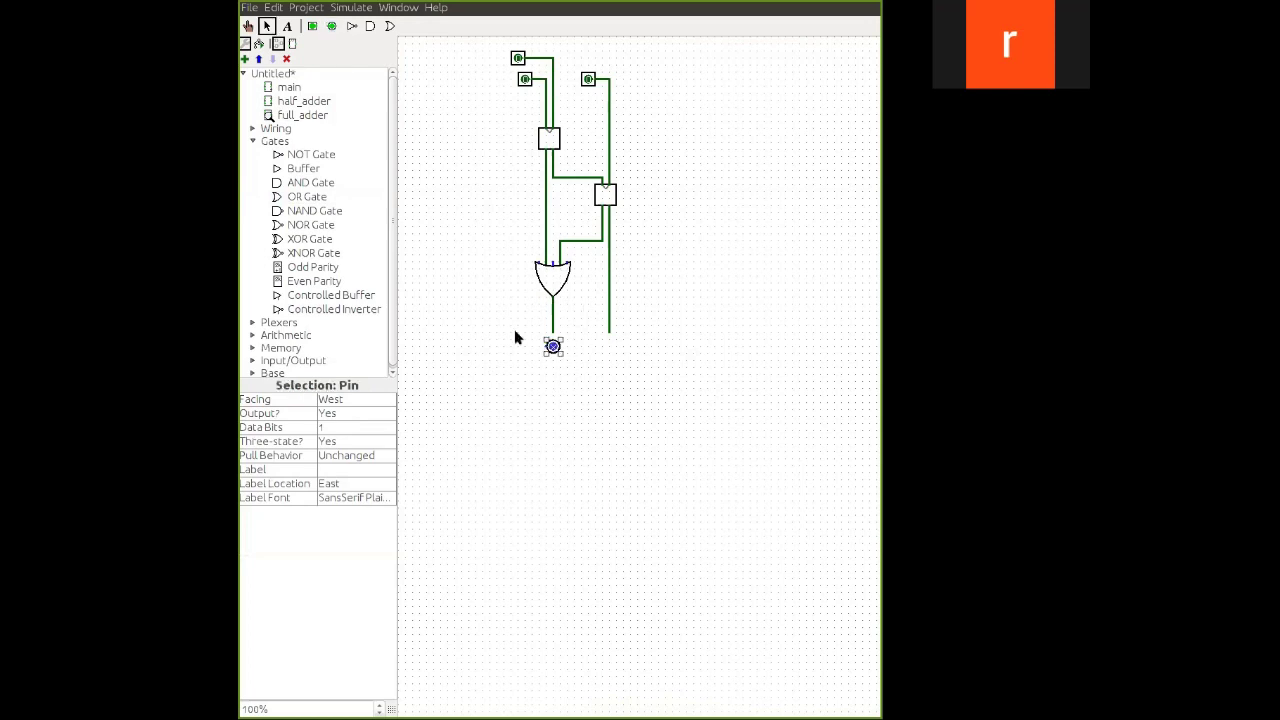
left_click(331, 26)
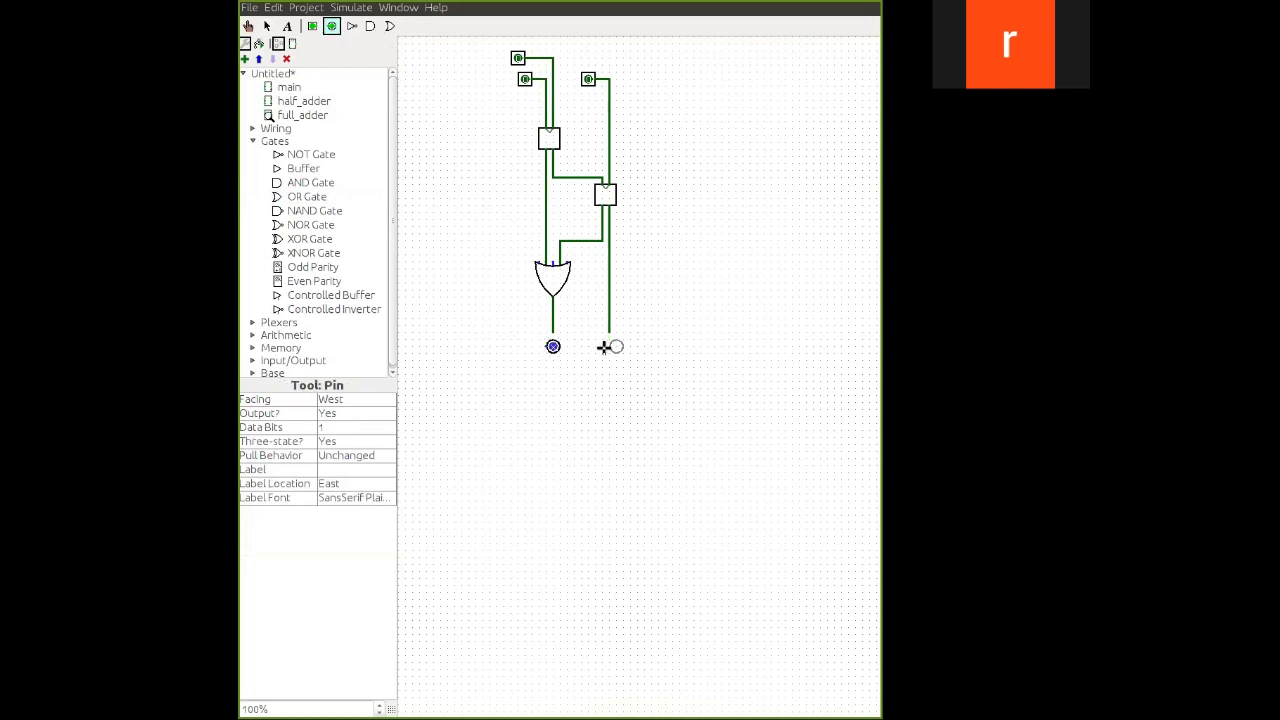
left_click(608, 346)
left_click_drag(528, 328, 624, 358)
left_click(383, 404)
left_click(376, 411)
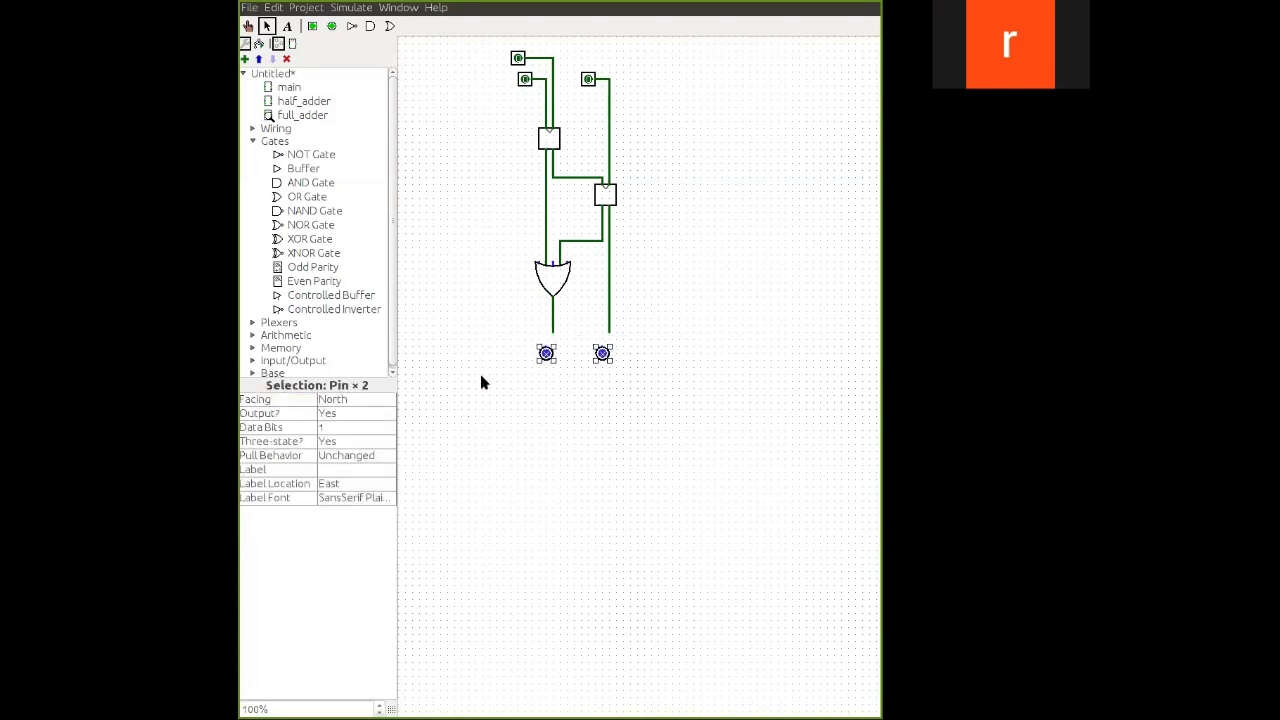
left_click(576, 415)
mouse_move(548, 358)
left_mouse_down()
mouse_move(553, 334)
mouse_move(604, 340)
mouse_move(553, 345)
left_mouse_up()
left_click(601, 353)
left_click(627, 370)
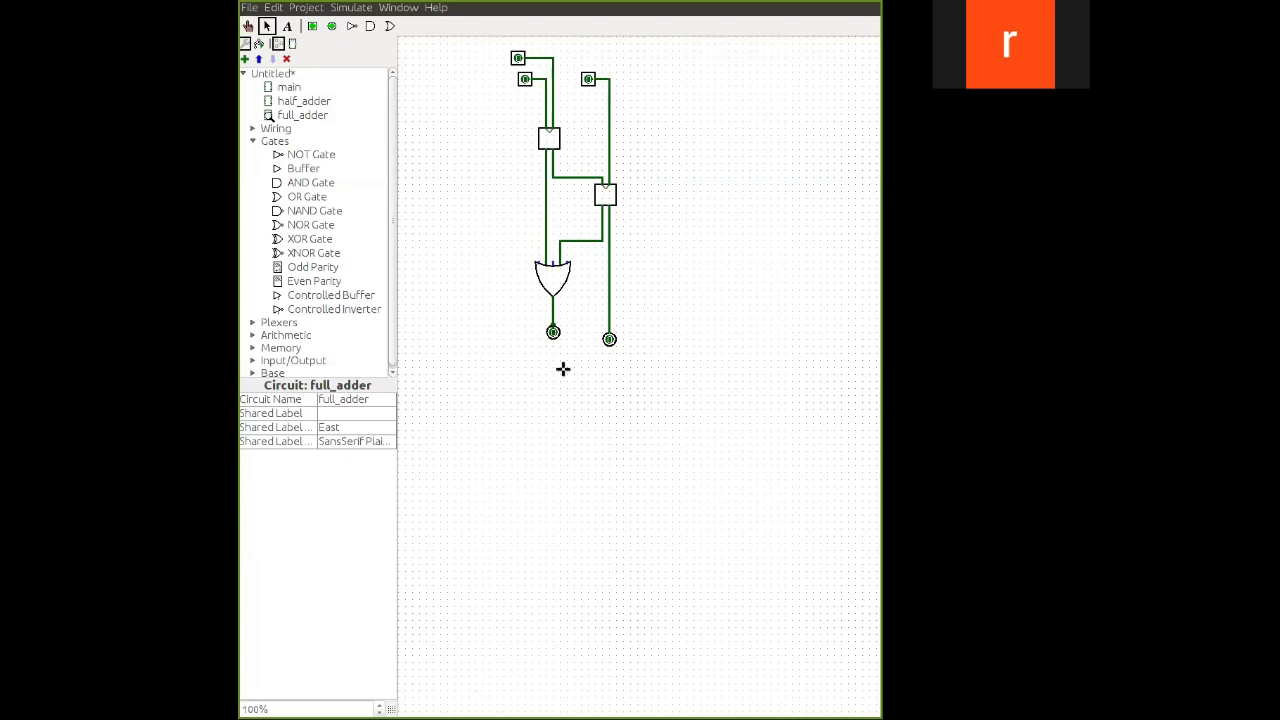
- Replace the left output pin with a new north-facing pin on the OR gate's wire end
left_click(549, 338)
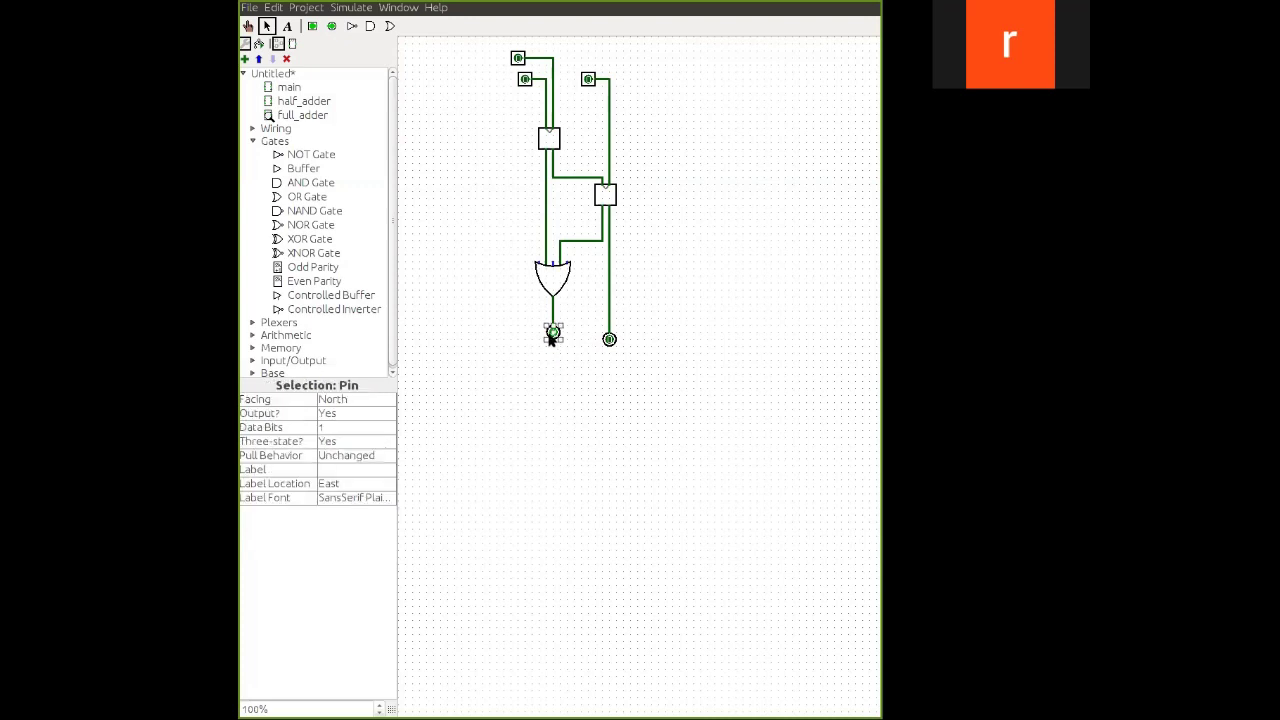
key("Delete")
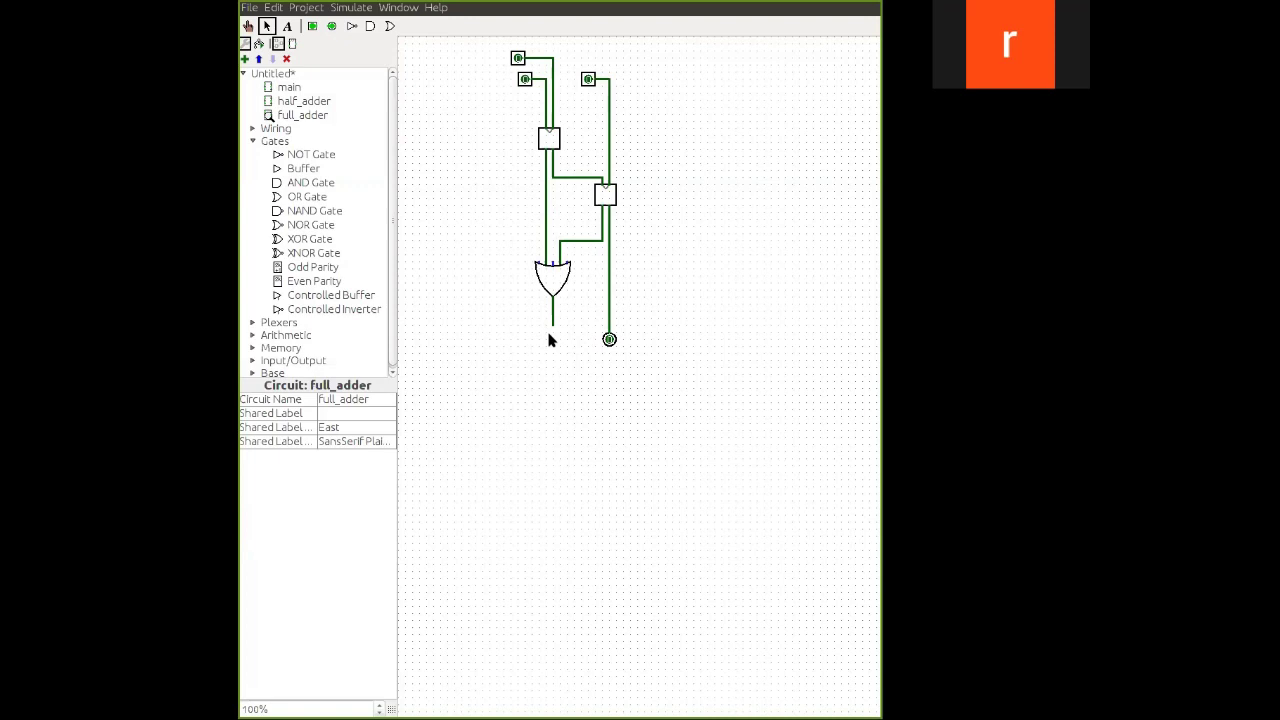
left_click(331, 27)
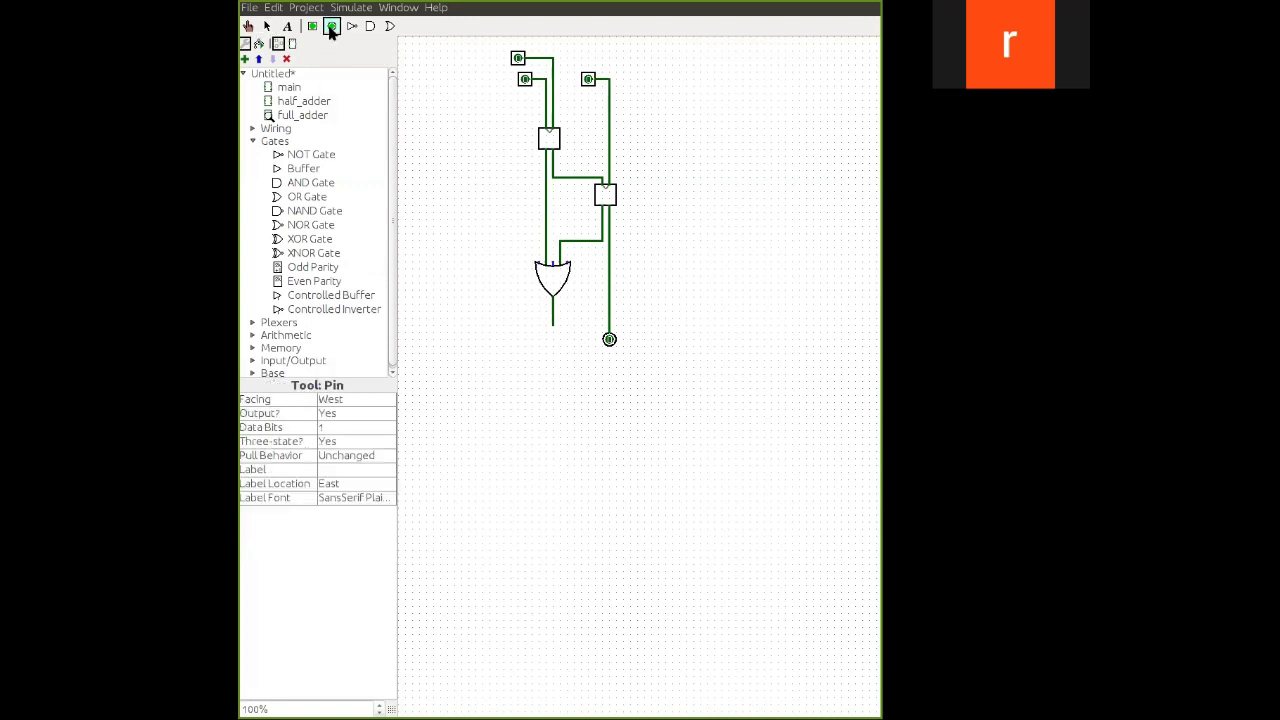
left_click(549, 338)
left_click(380, 400)
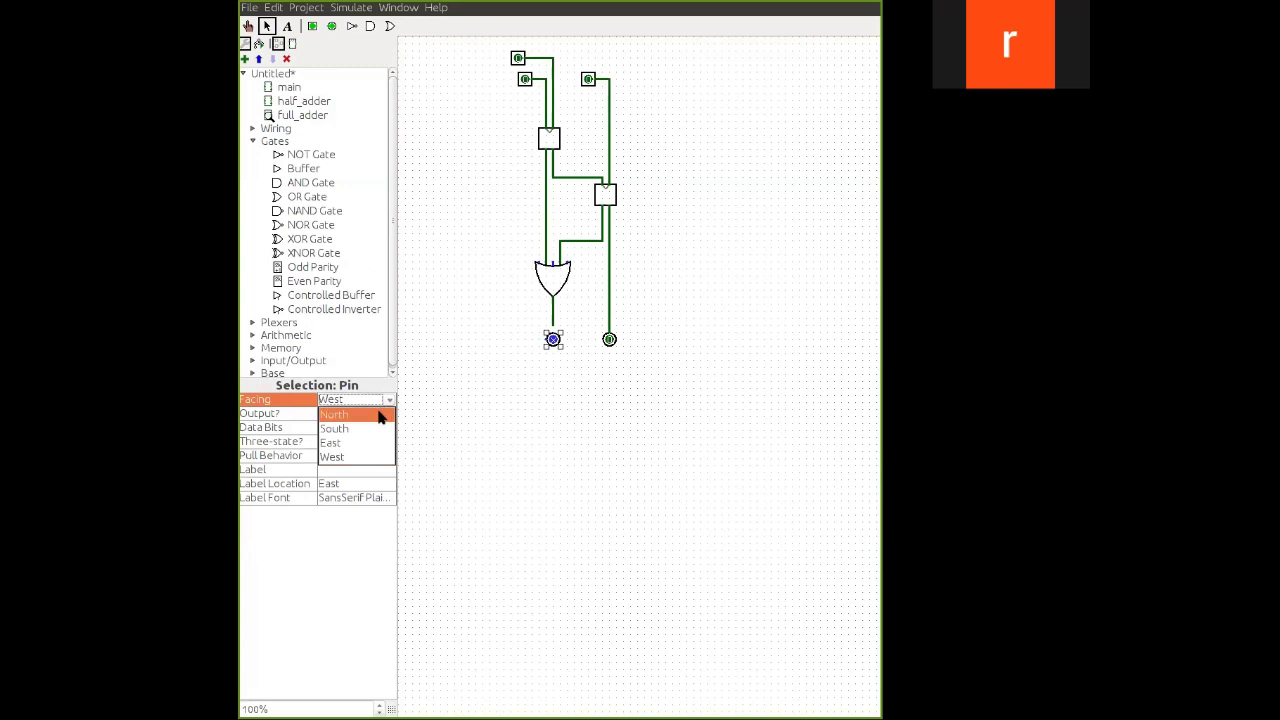
left_click(380, 413)
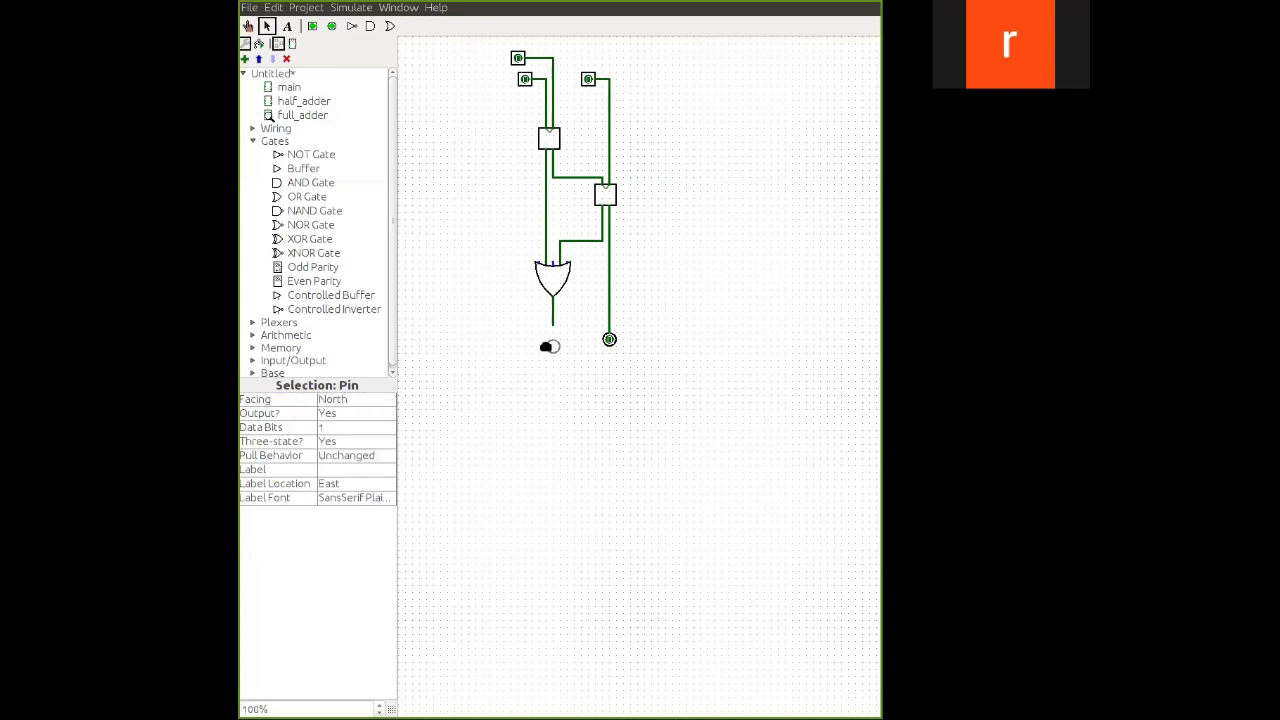
left_click_drag(550, 353, 549, 339)
left_click(565, 382)
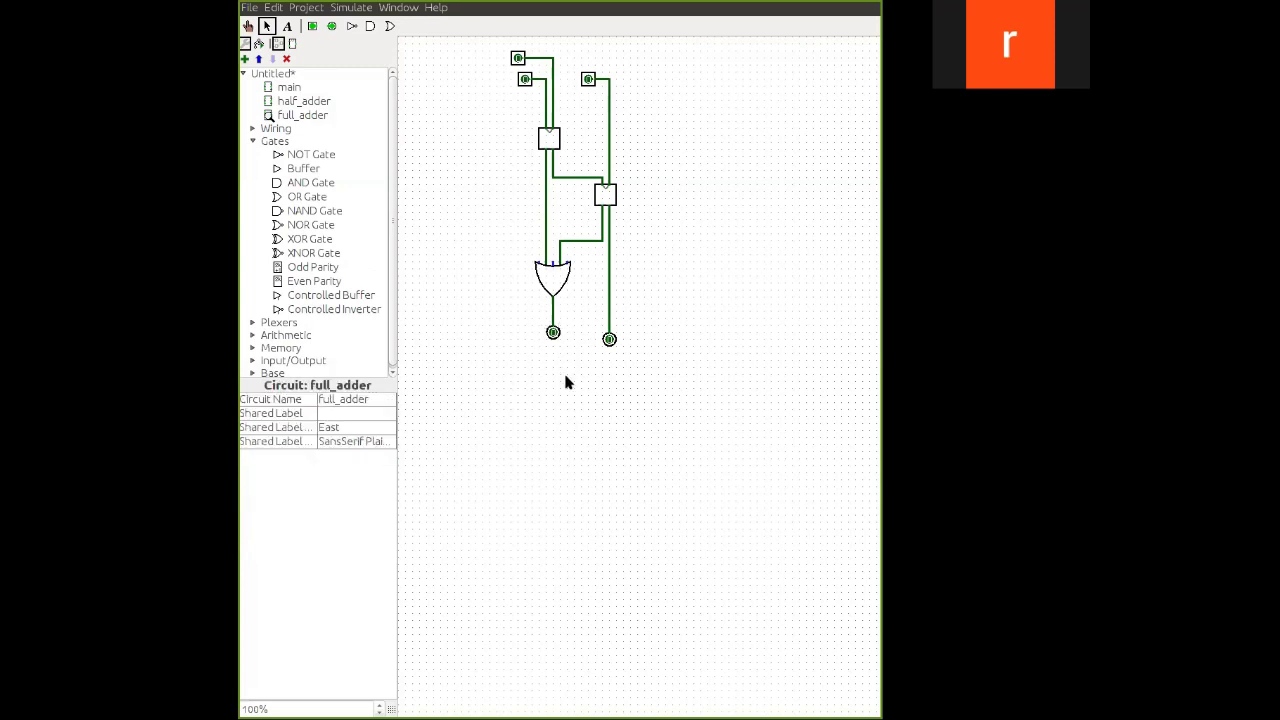
- With the Poke tool, toggle the first, second and third input pins to 1
left_click(248, 26)
left_click(518, 58)
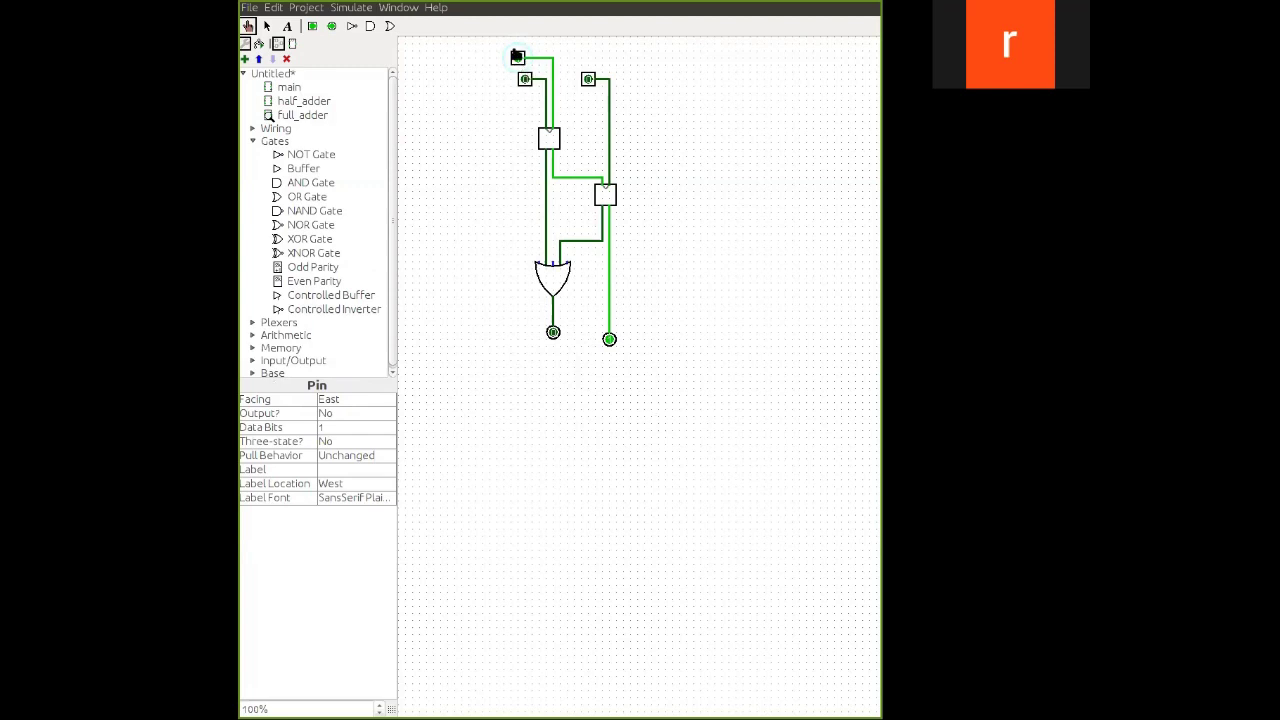
left_click(525, 80)
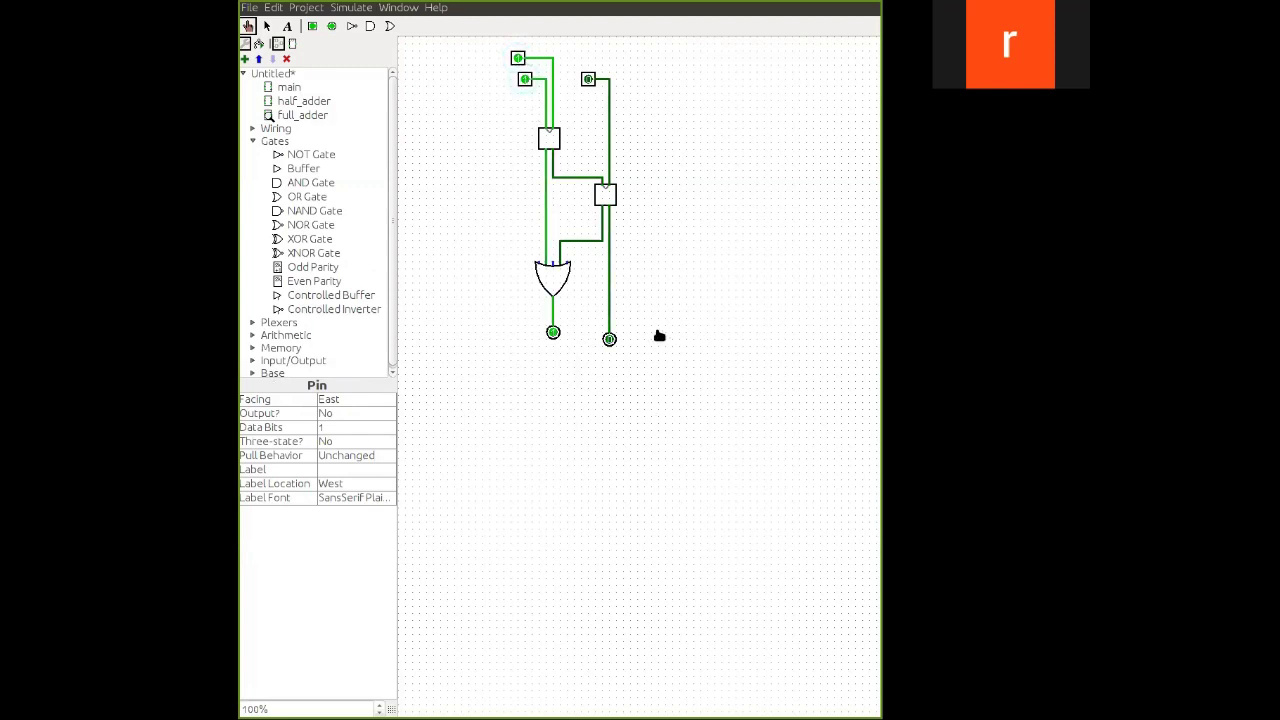
left_click(588, 80)
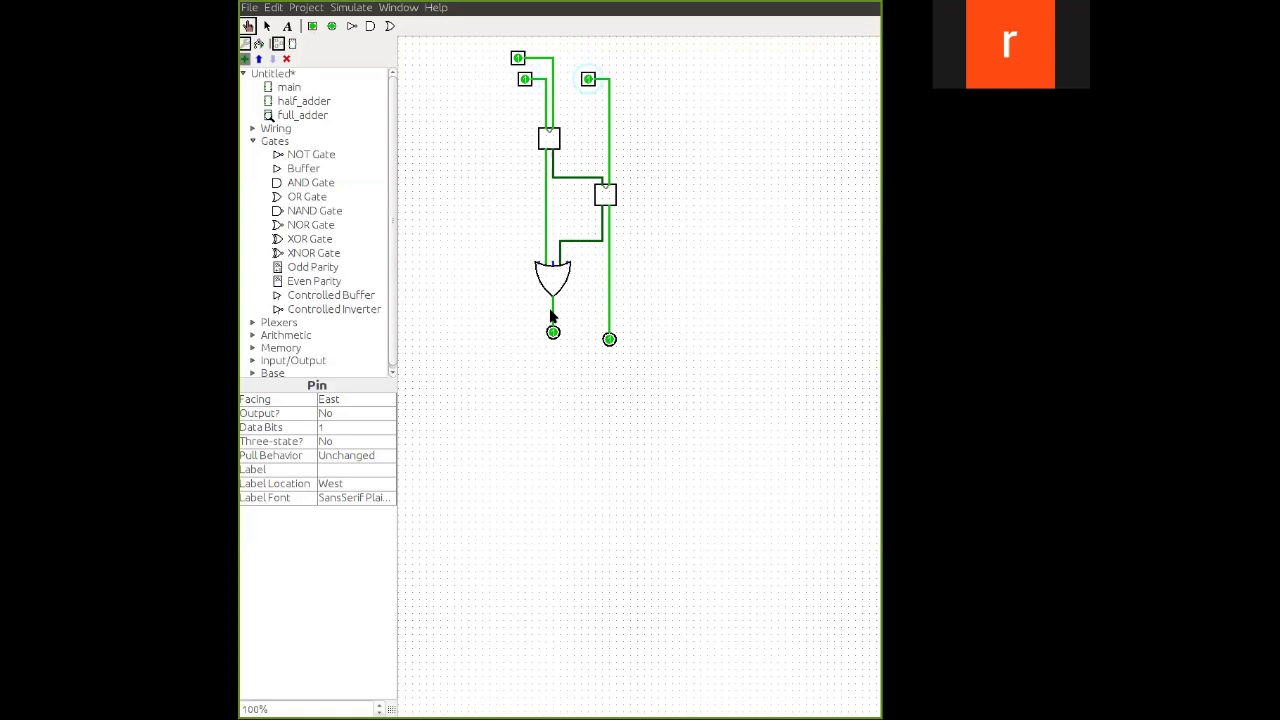
- Confirm the new 4_bit_adder circuit, glance at half_adder and full_adder, then open the empty 4_bit_adder
left_click(651, 380)
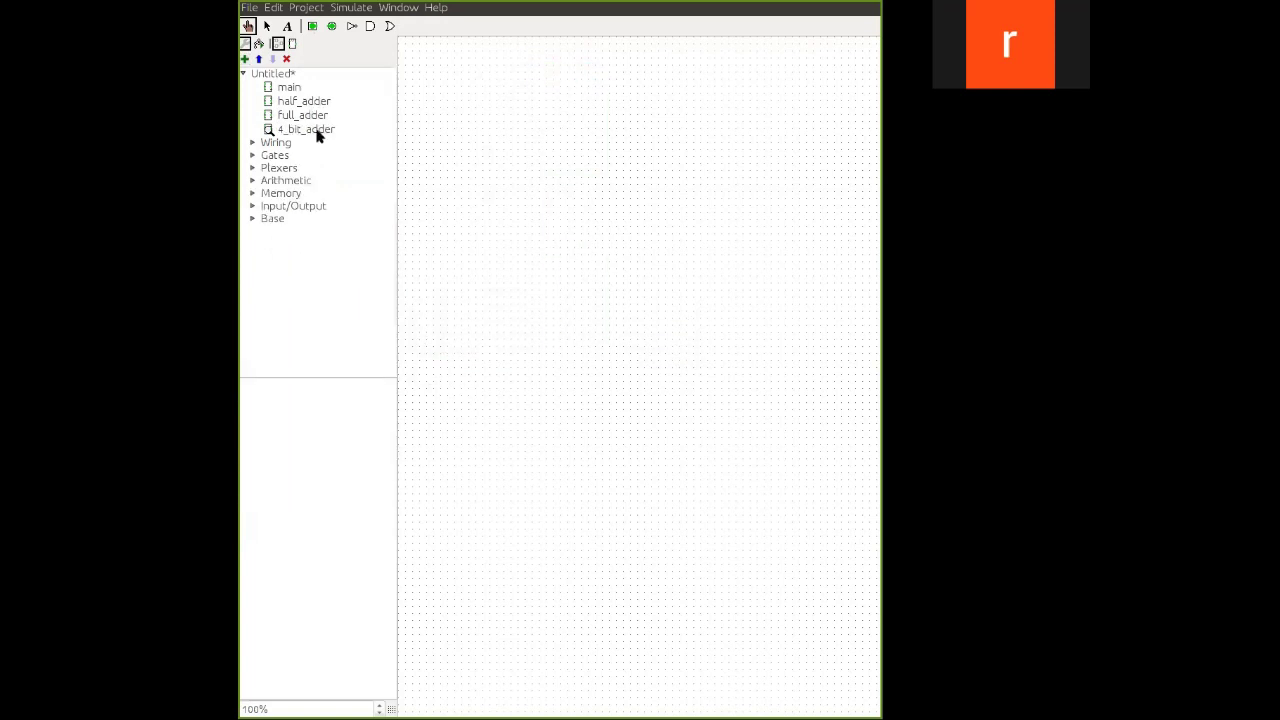
left_click(317, 131)
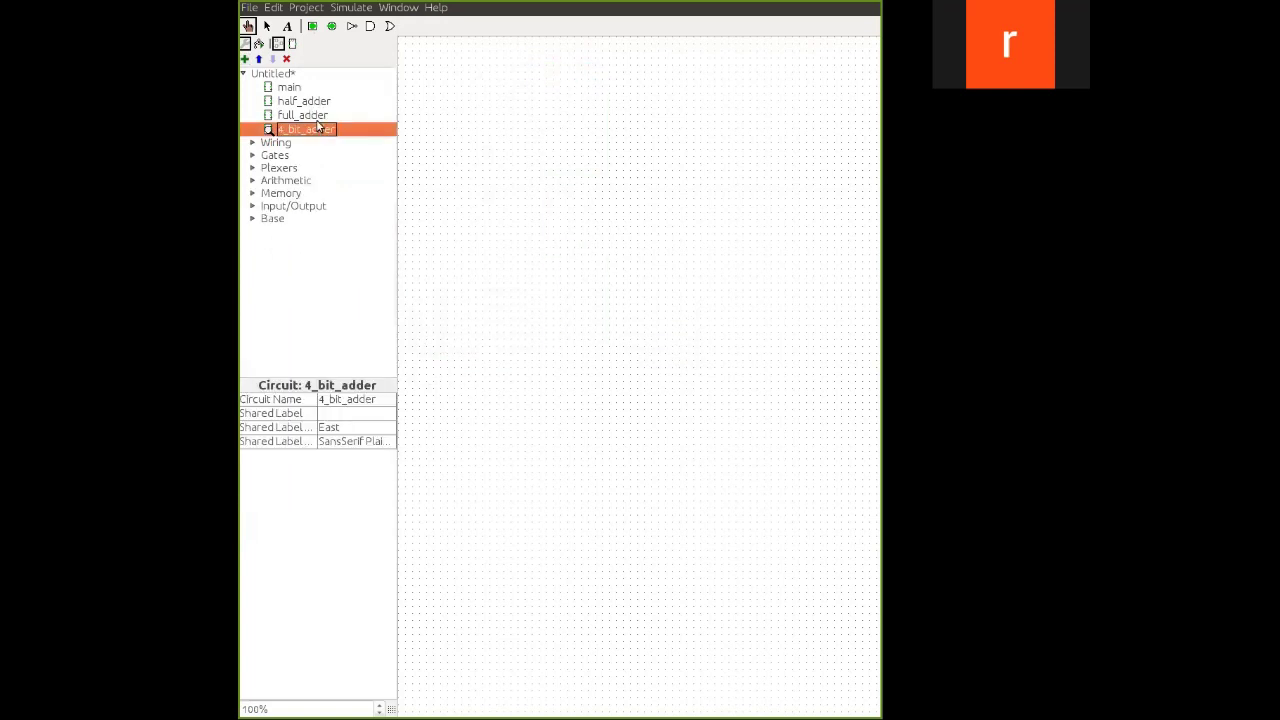
left_click(317, 104)
double_click(317, 104)
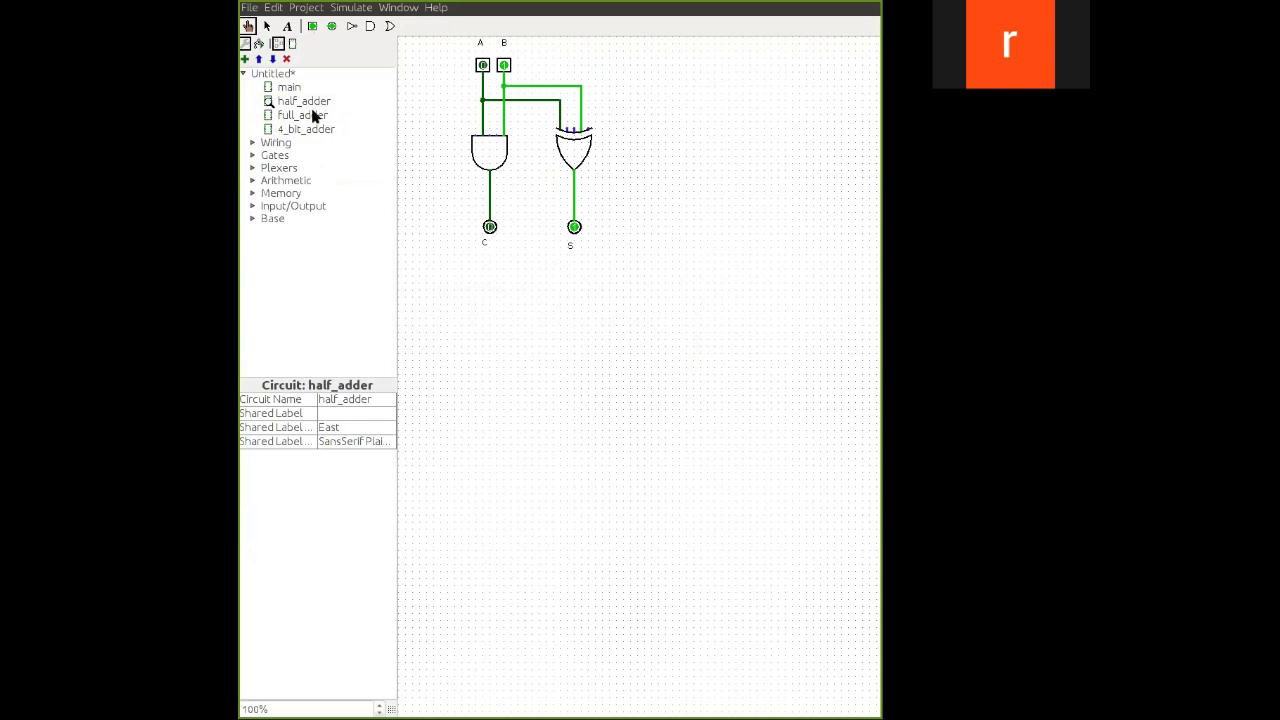
double_click(318, 115)
double_click(324, 131)
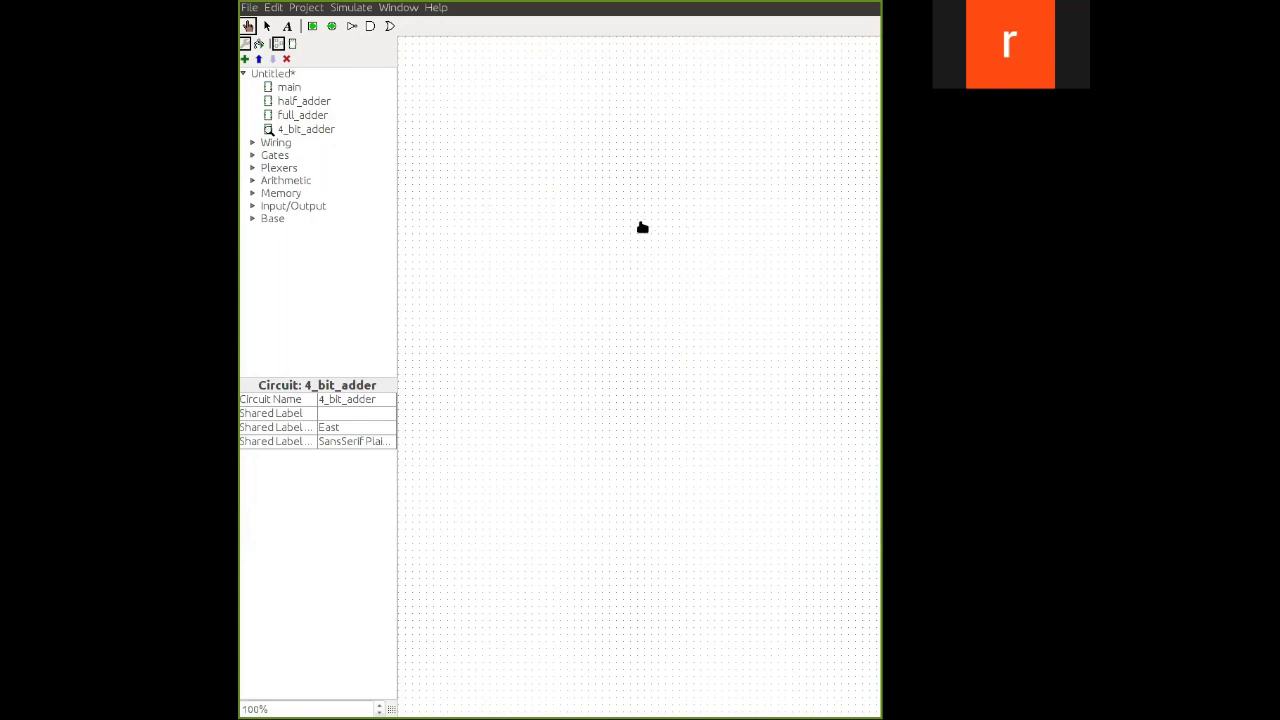
- Place a half_adder block and full_adder blocks to its left in 4_bit_adder
left_click(303, 101)
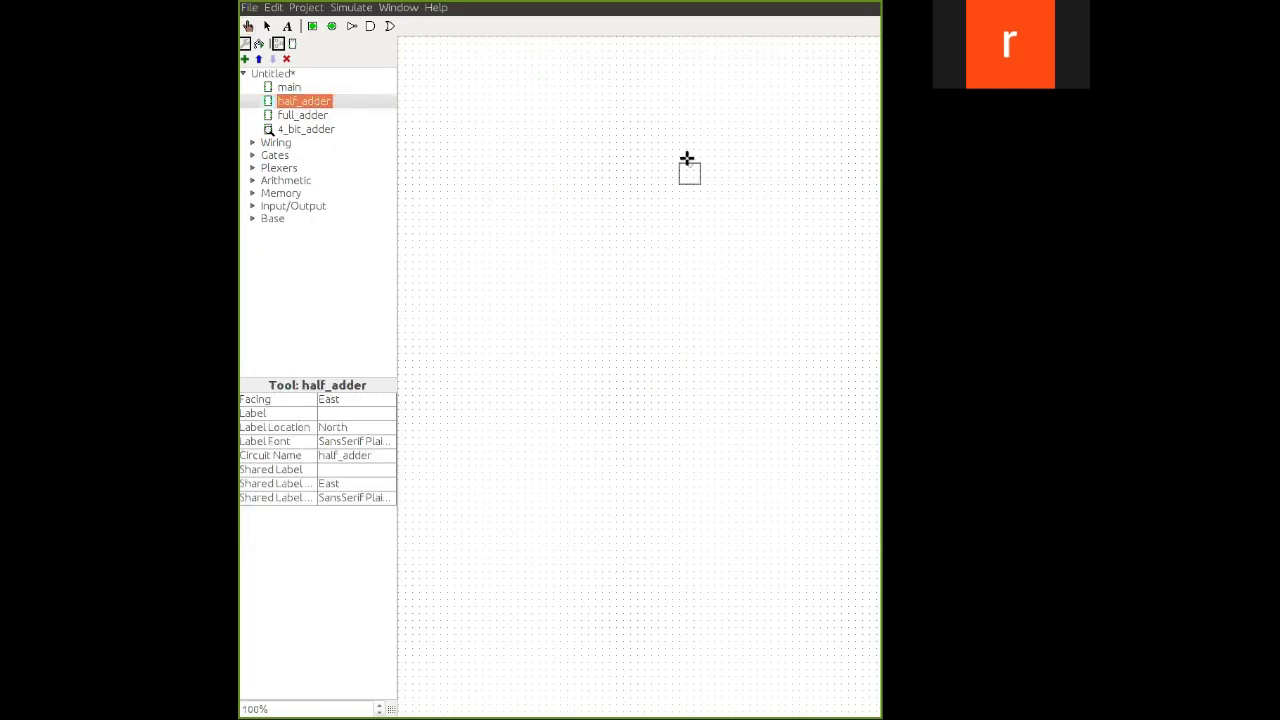
left_click(704, 145)
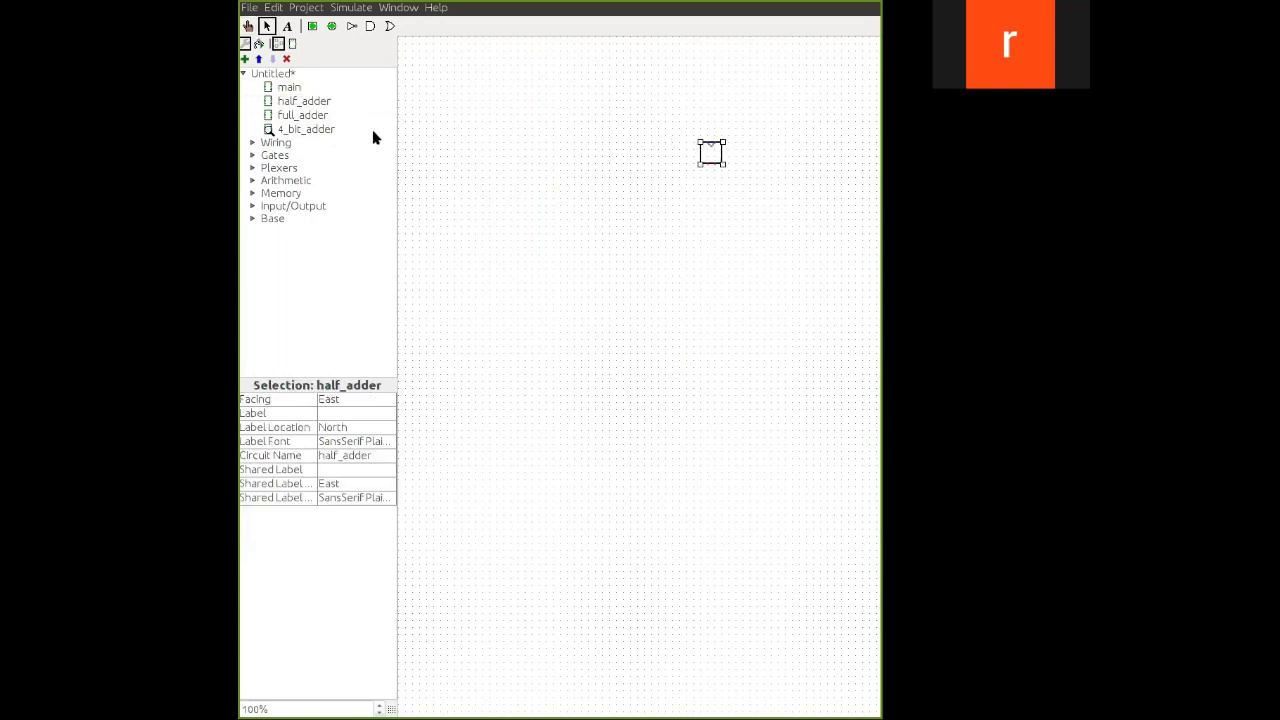
left_click(303, 115)
left_click(629, 147)
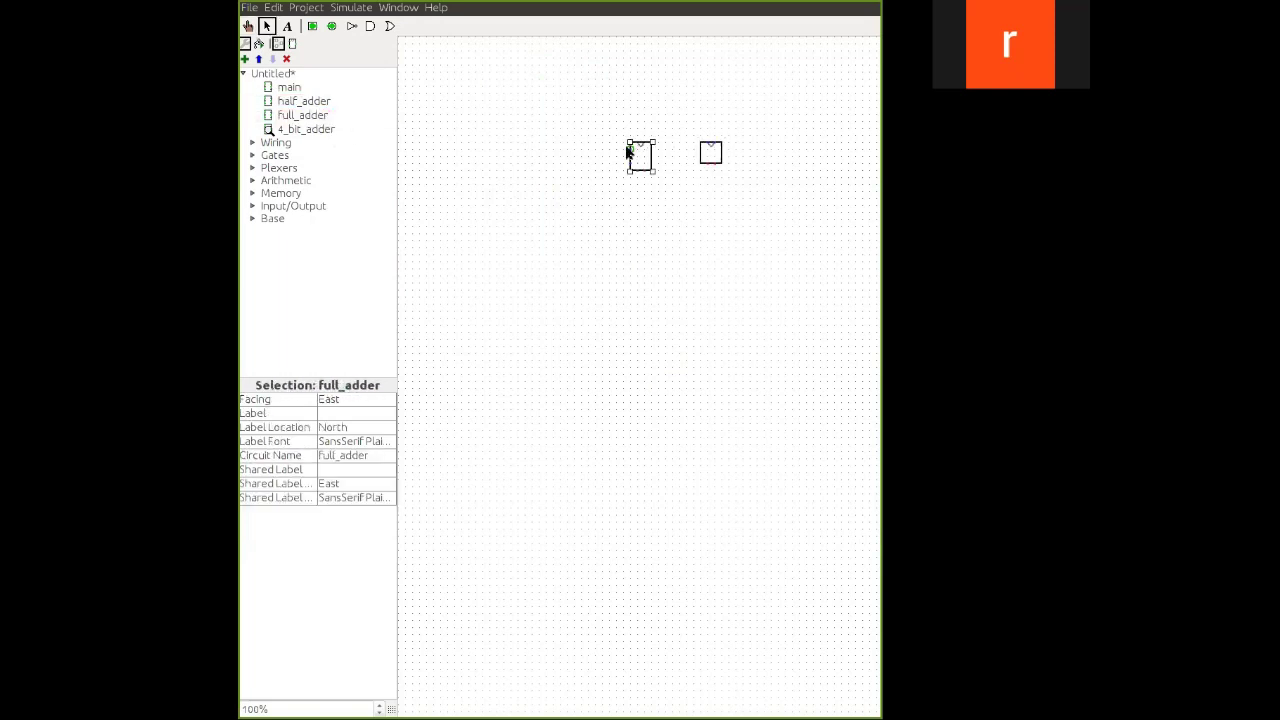
left_click(318, 116)
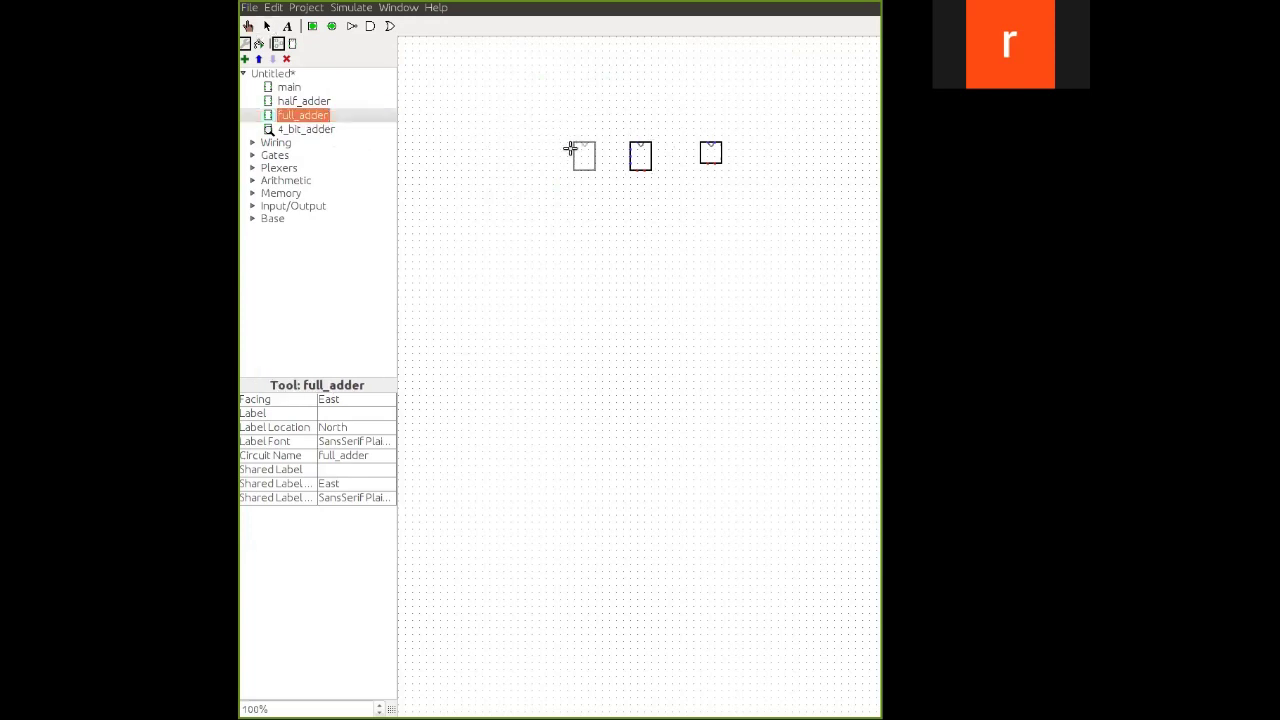
left_click(570, 148)
left_click(325, 116)
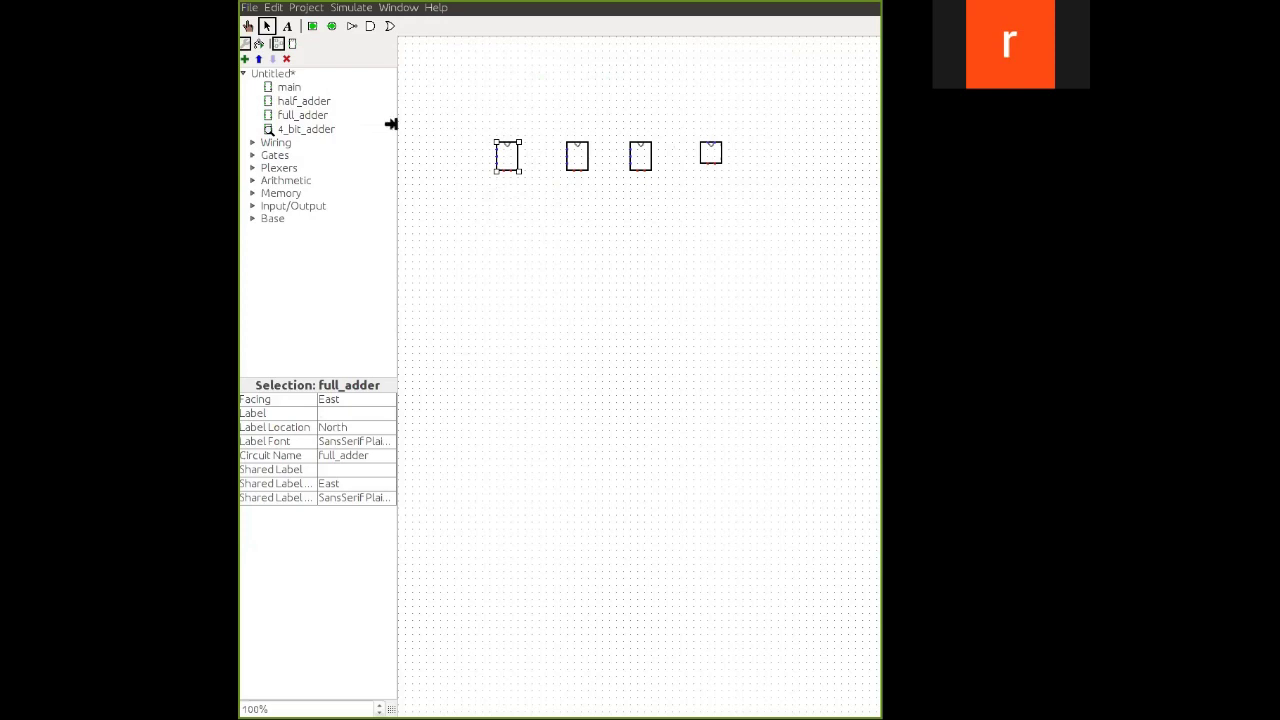
- Inspect full_adder, then reopen 4_bit_adder to view its four adder blocks
left_click(314, 116)
double_click(316, 116)
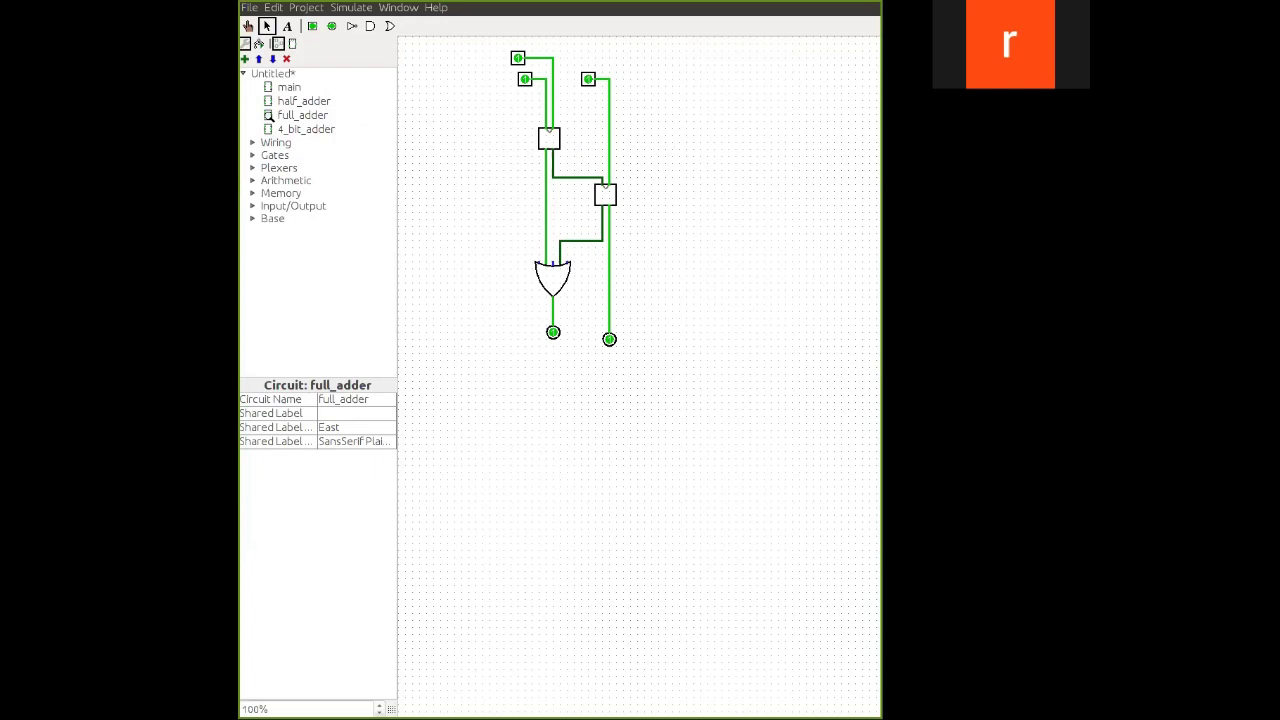
left_click(304, 131)
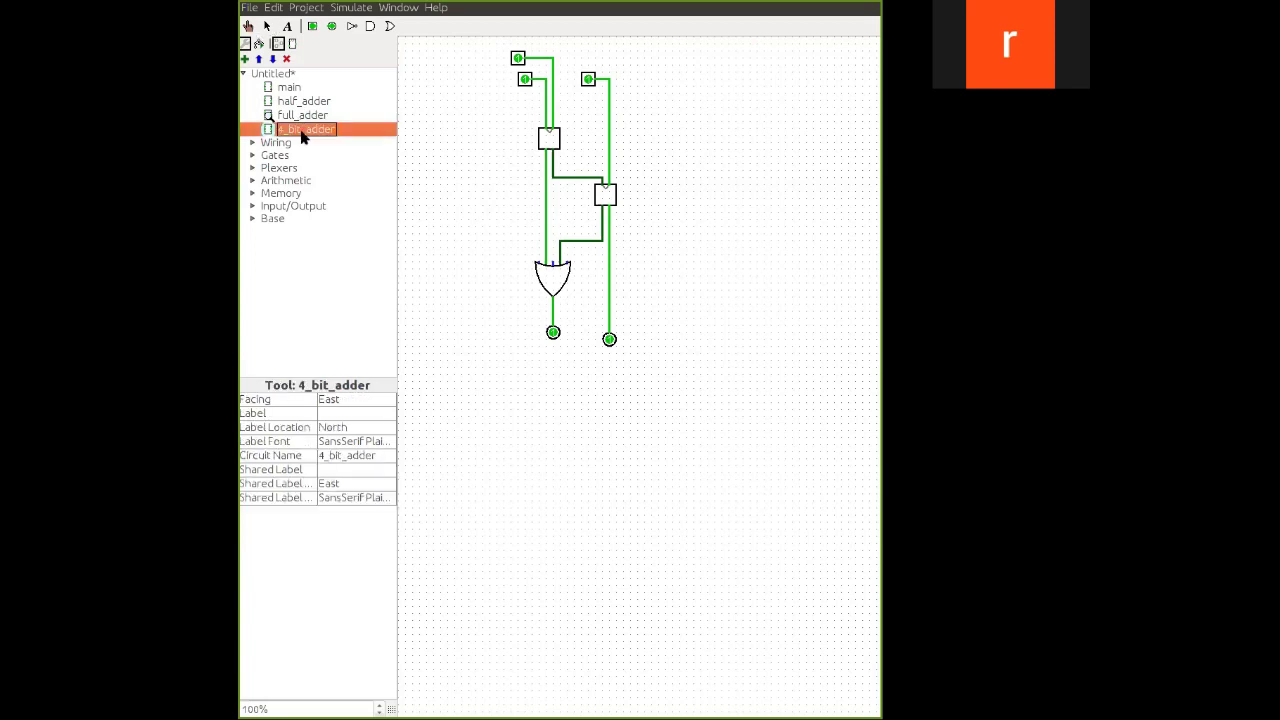
double_click(303, 133)
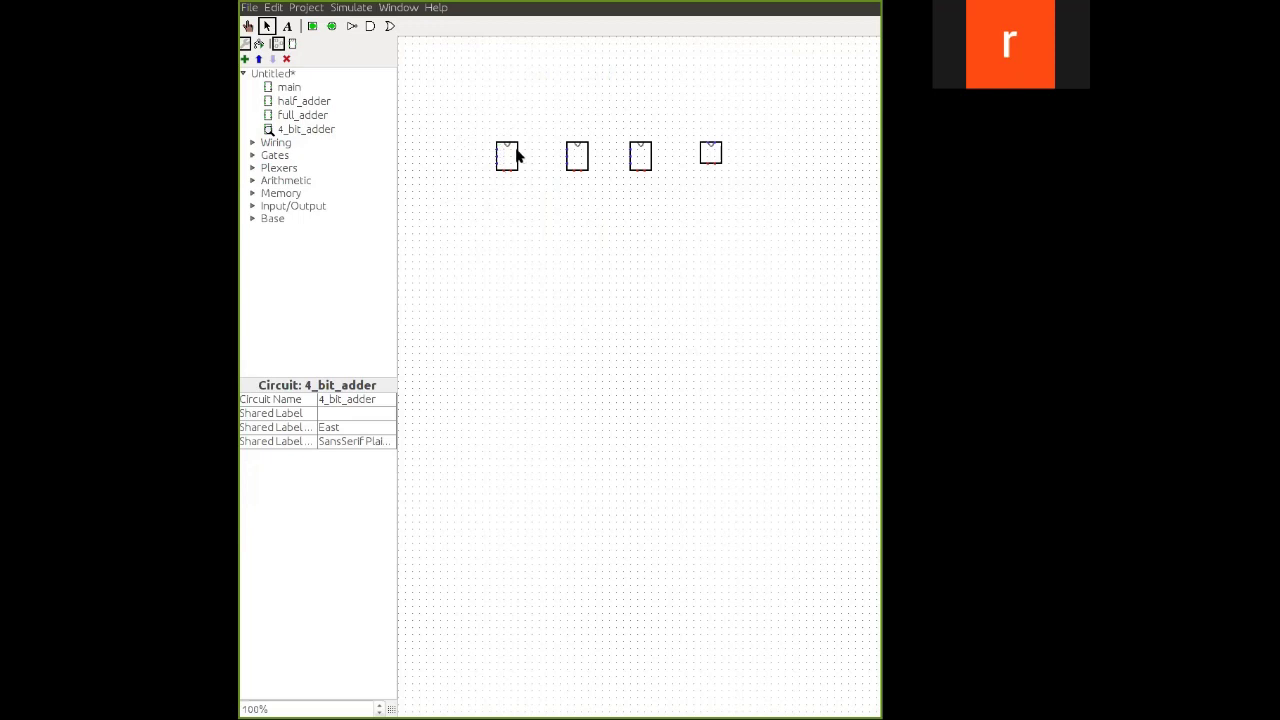
left_click(280, 116)
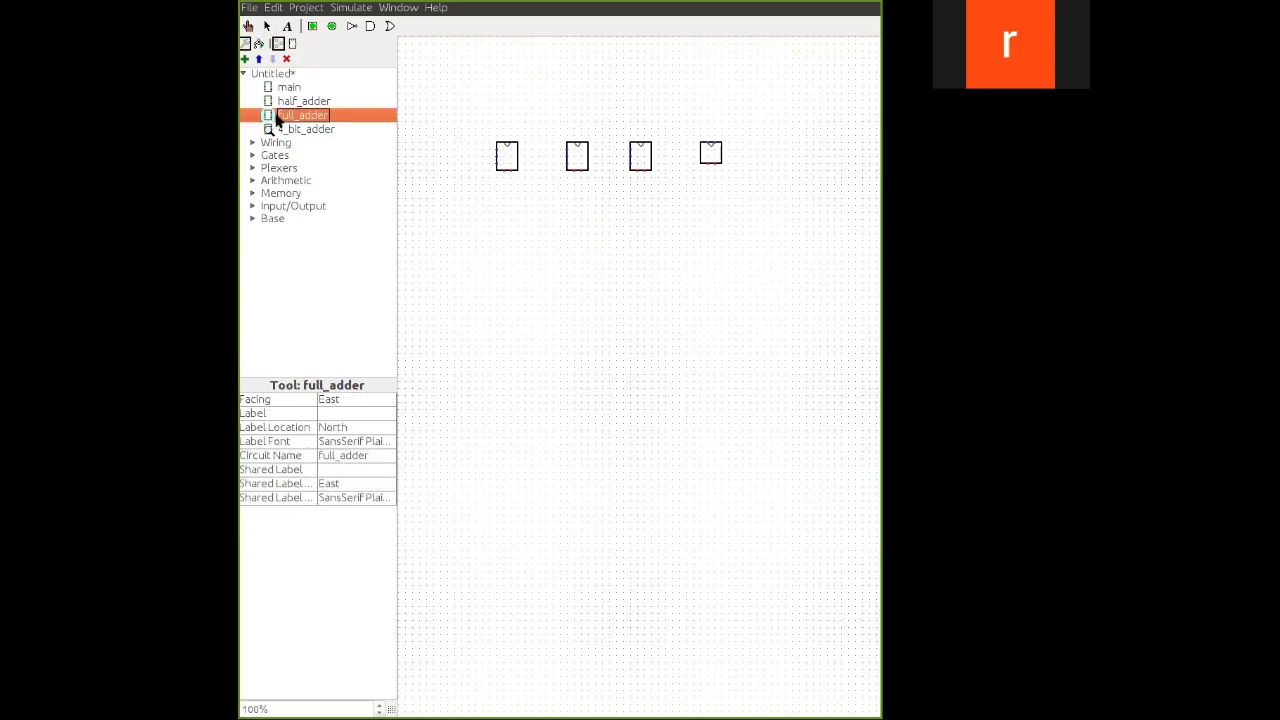
- In full_adder, delete the three input pins and the leftover top wire stubs
double_click(279, 117)
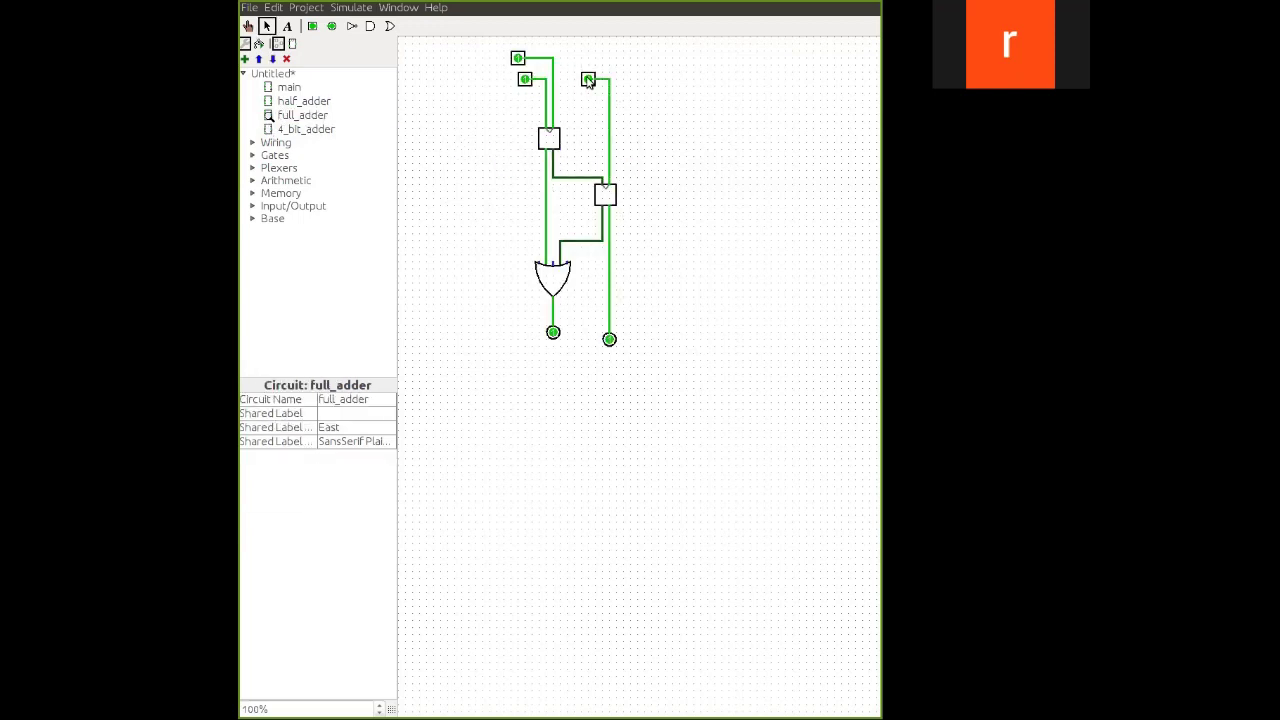
left_click_drag(589, 82, 603, 63)
key("Delete")
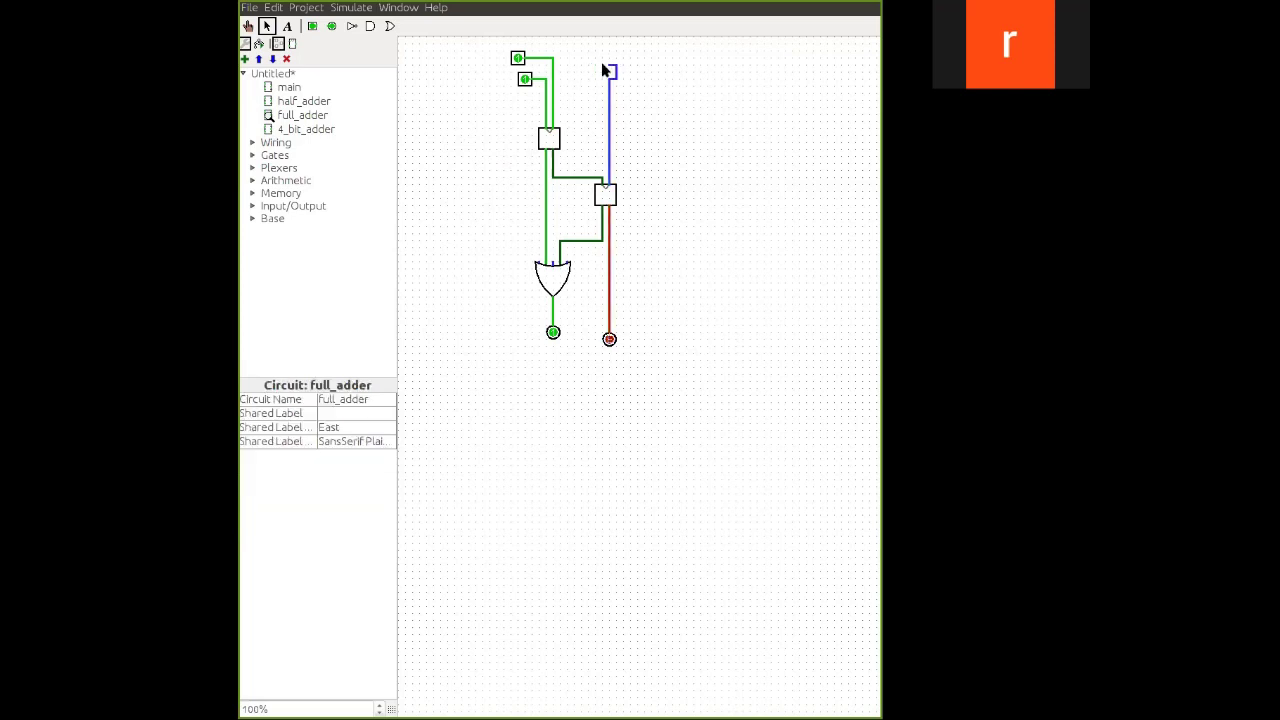
left_click(615, 72)
key("Delete")
left_click(517, 60)
key("Delete")
left_click(524, 78)
key("Delete")
left_click(537, 59)
key("Delete")
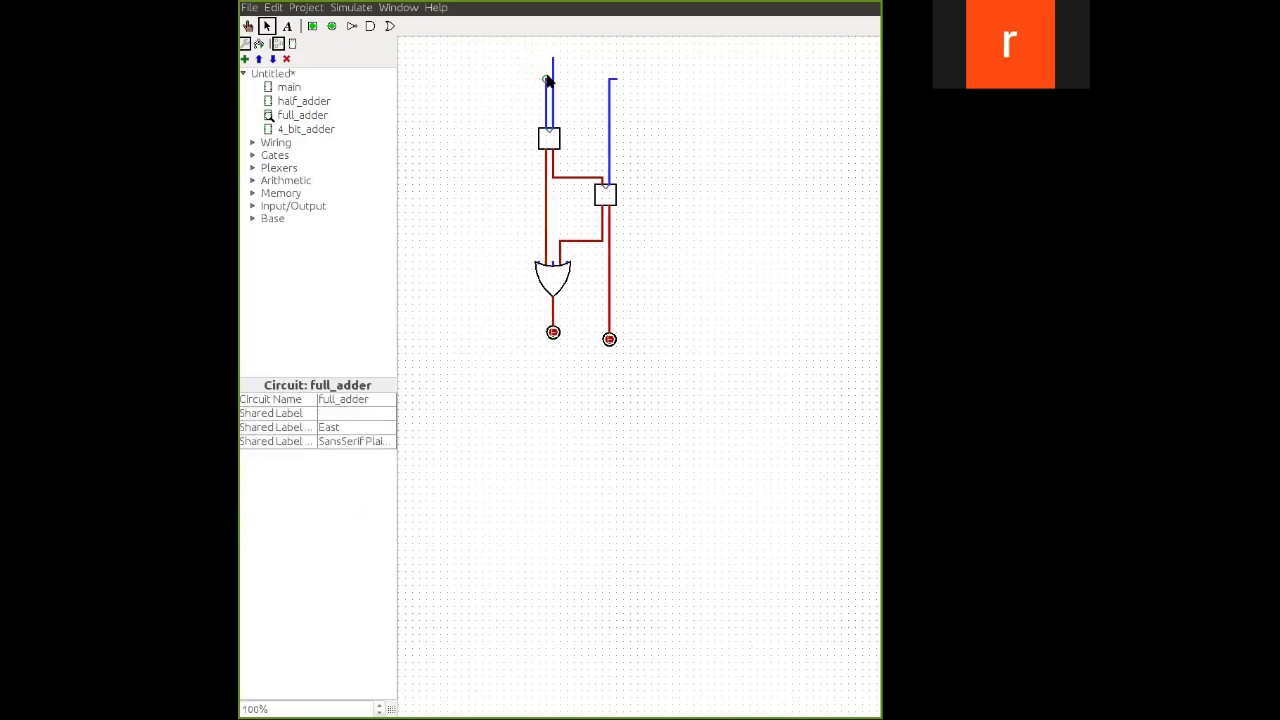
left_click_drag(553, 58, 558, 61)
- Place a new input pin above the circuit and reroute the left wire's top as an L-shaped lead
left_click(311, 27)
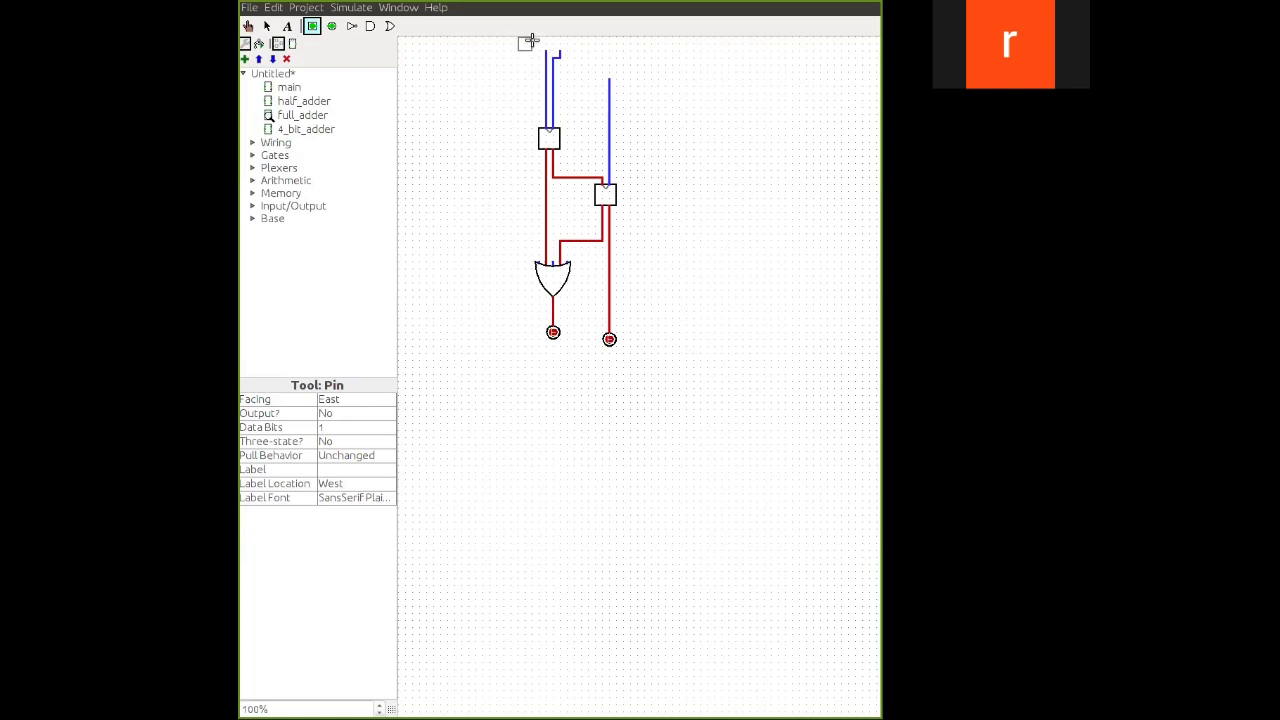
left_click(497, 51)
left_click_drag(545, 54, 558, 88)
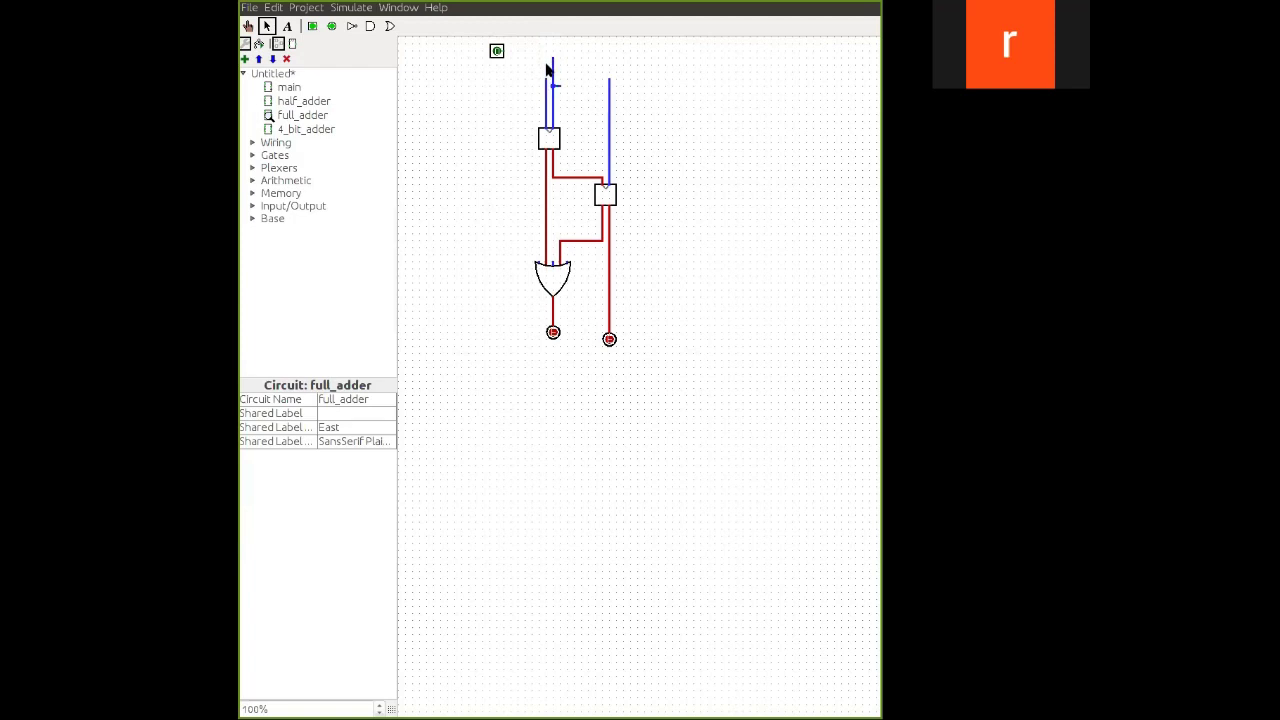
left_click(552, 77)
key("Delete")
left_click_drag(559, 72, 547, 84)
- Add two more input pins and turn all three pins to face South
left_click(312, 28)
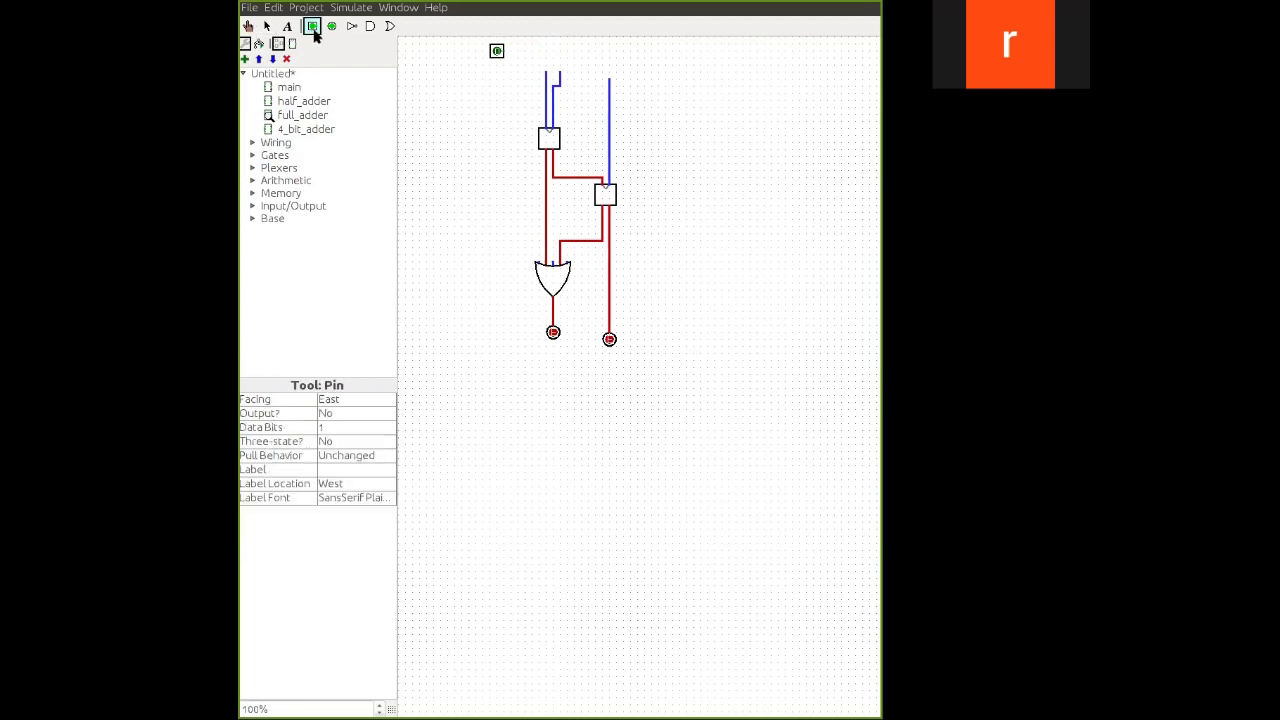
left_click(540, 49)
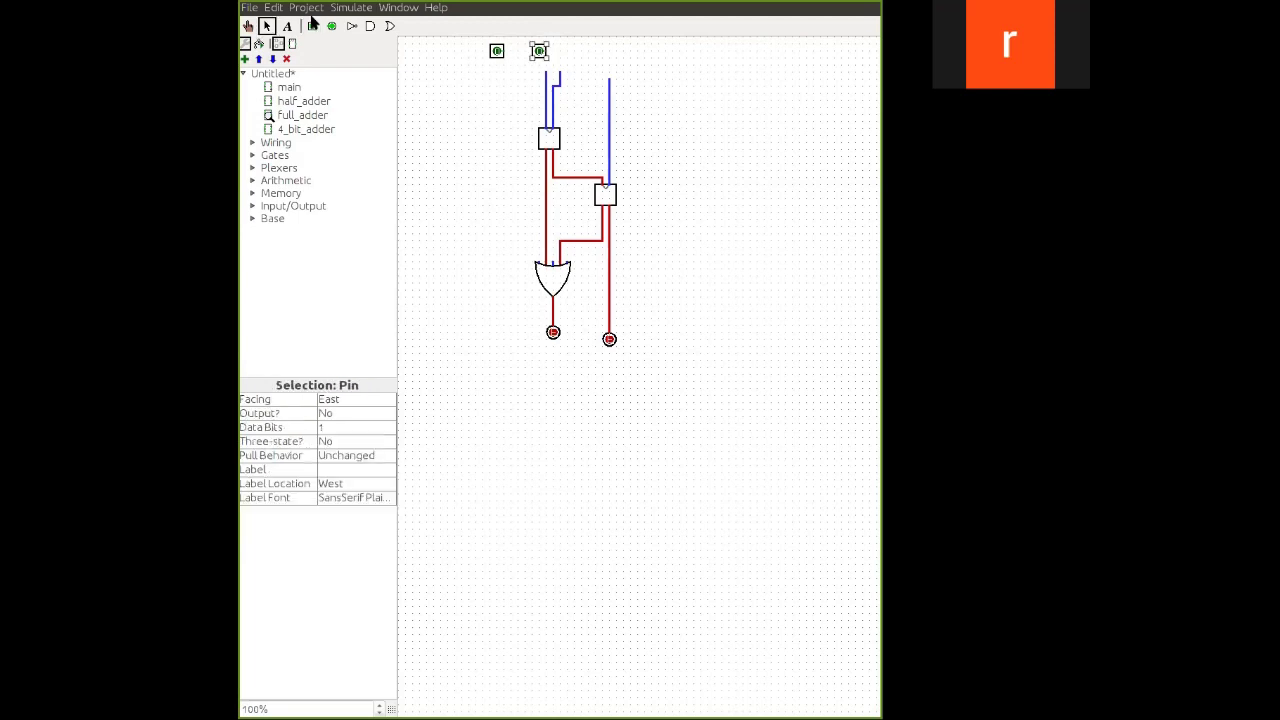
left_click(312, 27)
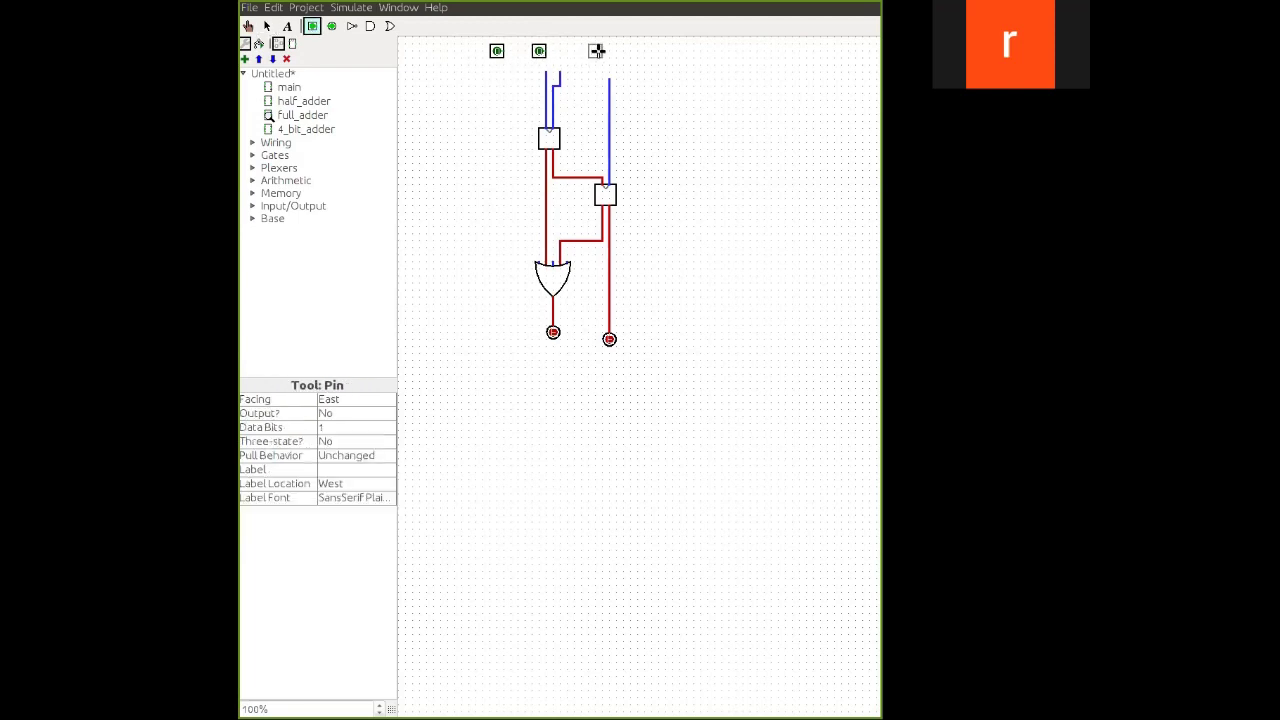
left_click(595, 50)
left_click(482, 47)
left_click_drag(482, 47, 617, 68)
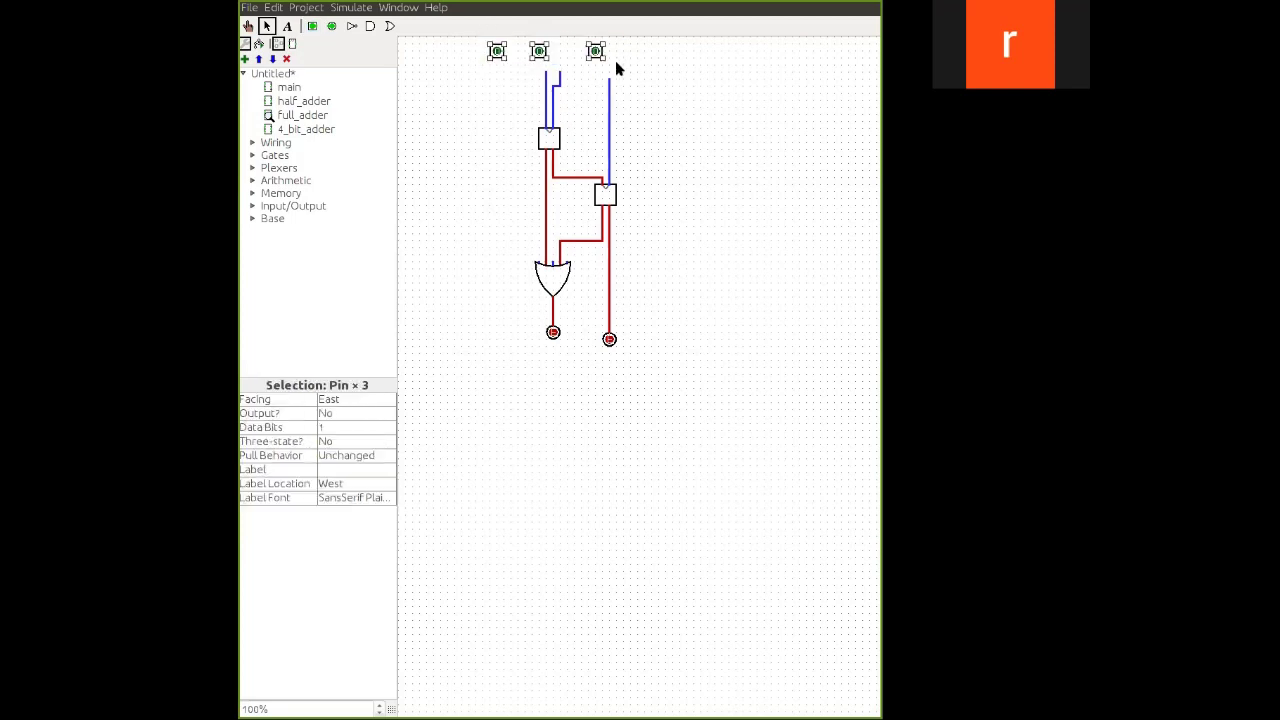
left_click(391, 401)
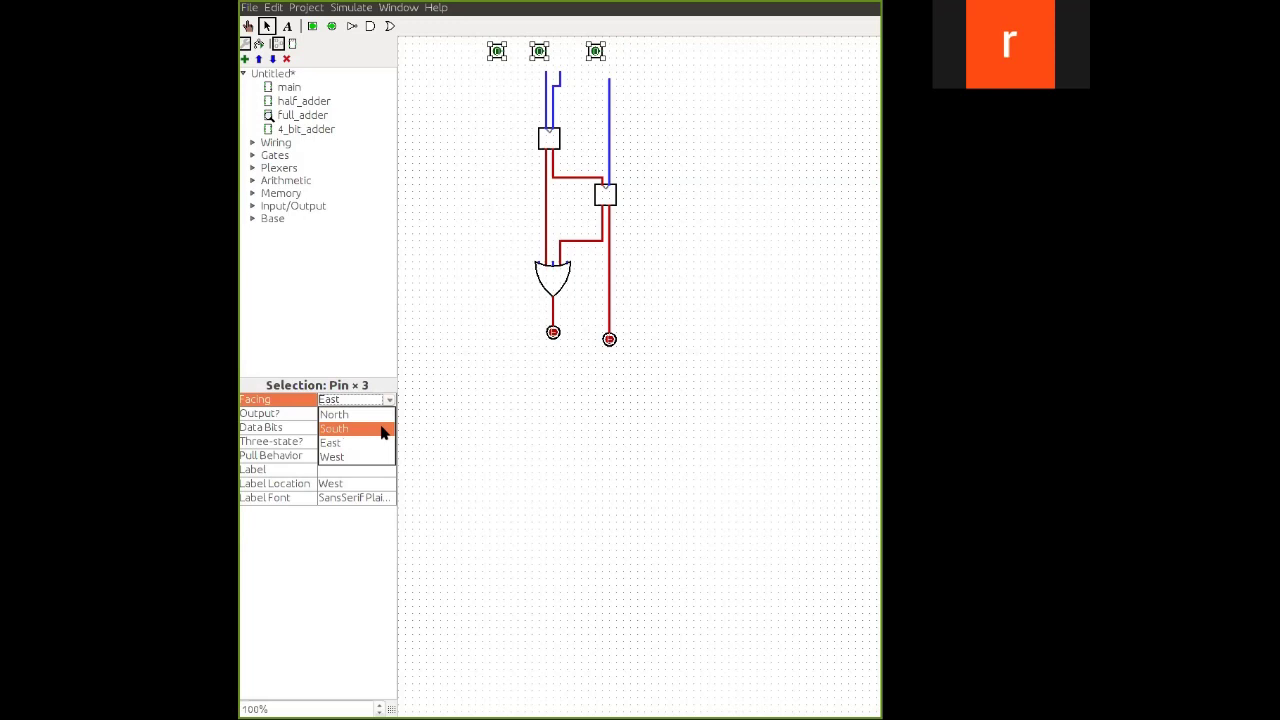
left_click(381, 430)
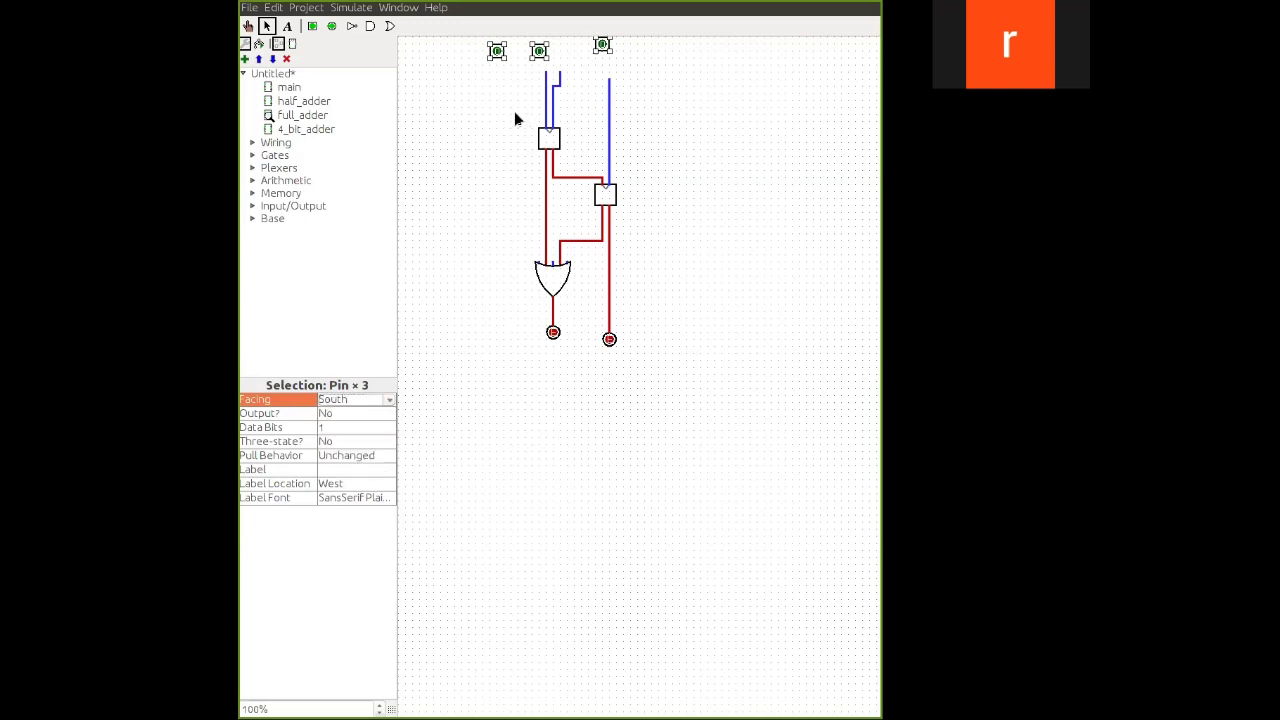
left_click(714, 140)
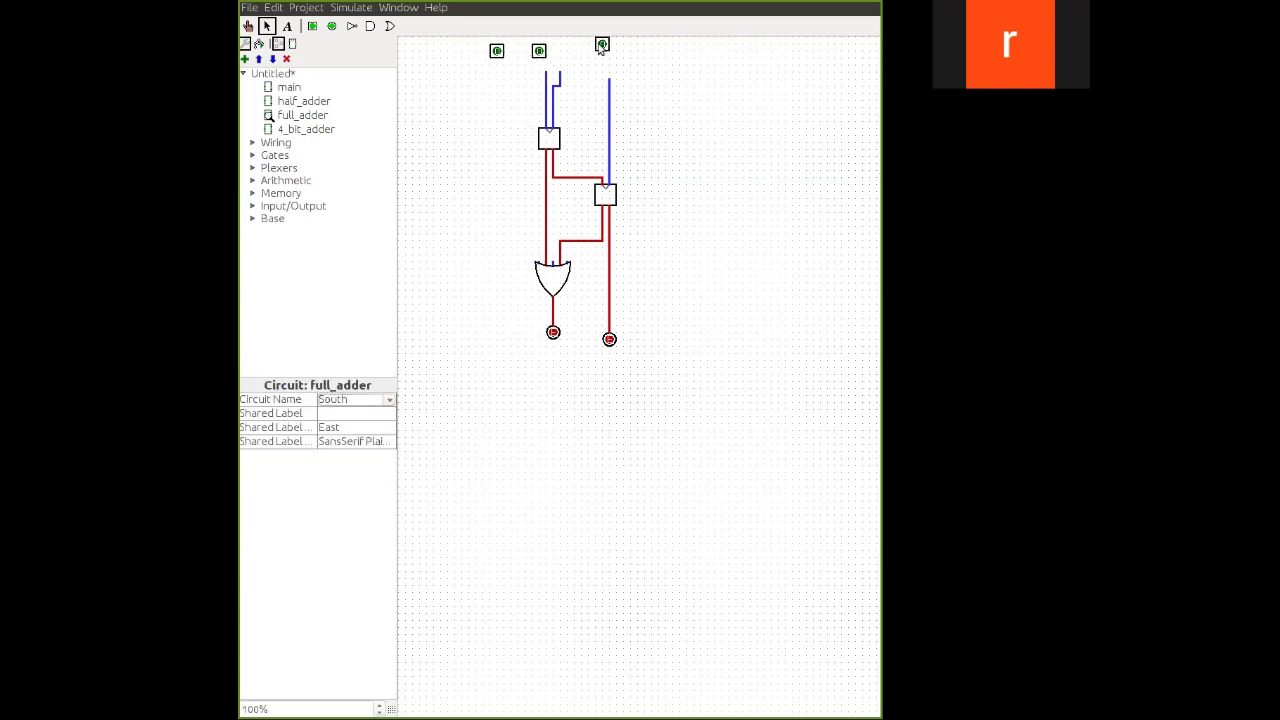
- Move the right, middle and left south-facing pins onto the tops of their wires
left_click_drag(602, 45, 609, 72)
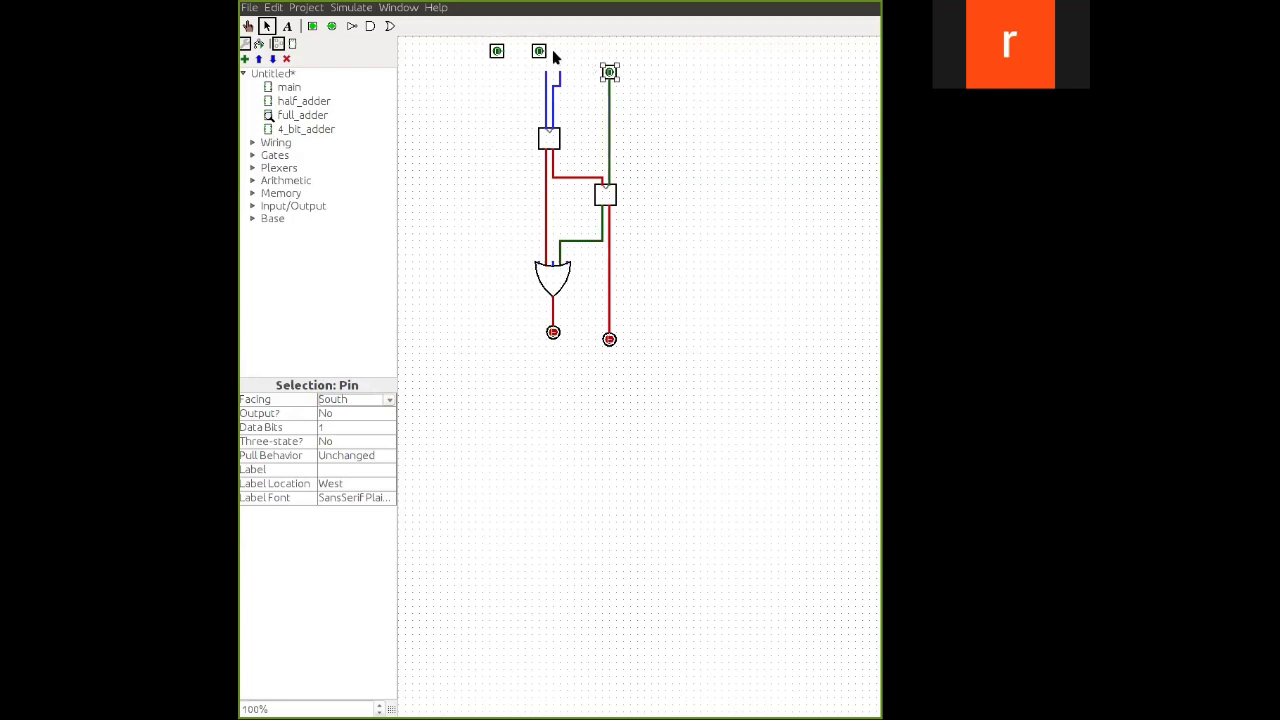
left_click(541, 51)
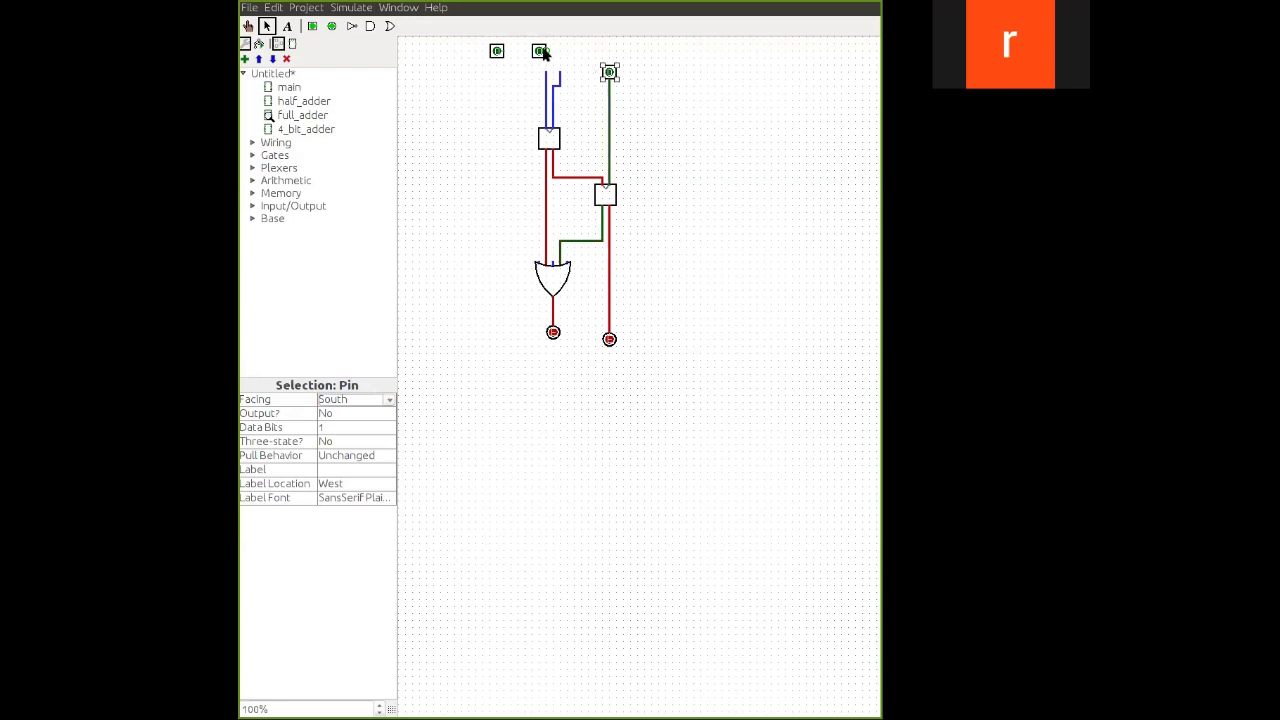
left_click(390, 400)
left_click(366, 432)
left_click(557, 56)
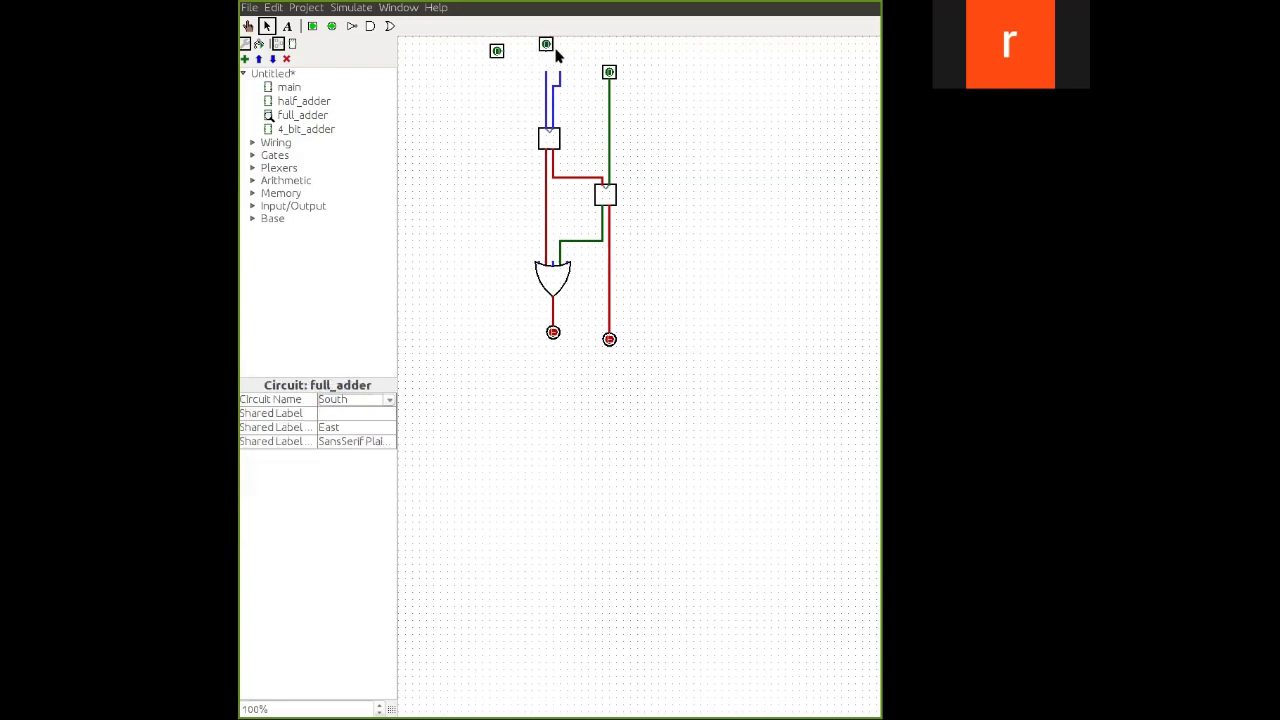
left_click_drag(548, 48, 560, 65)
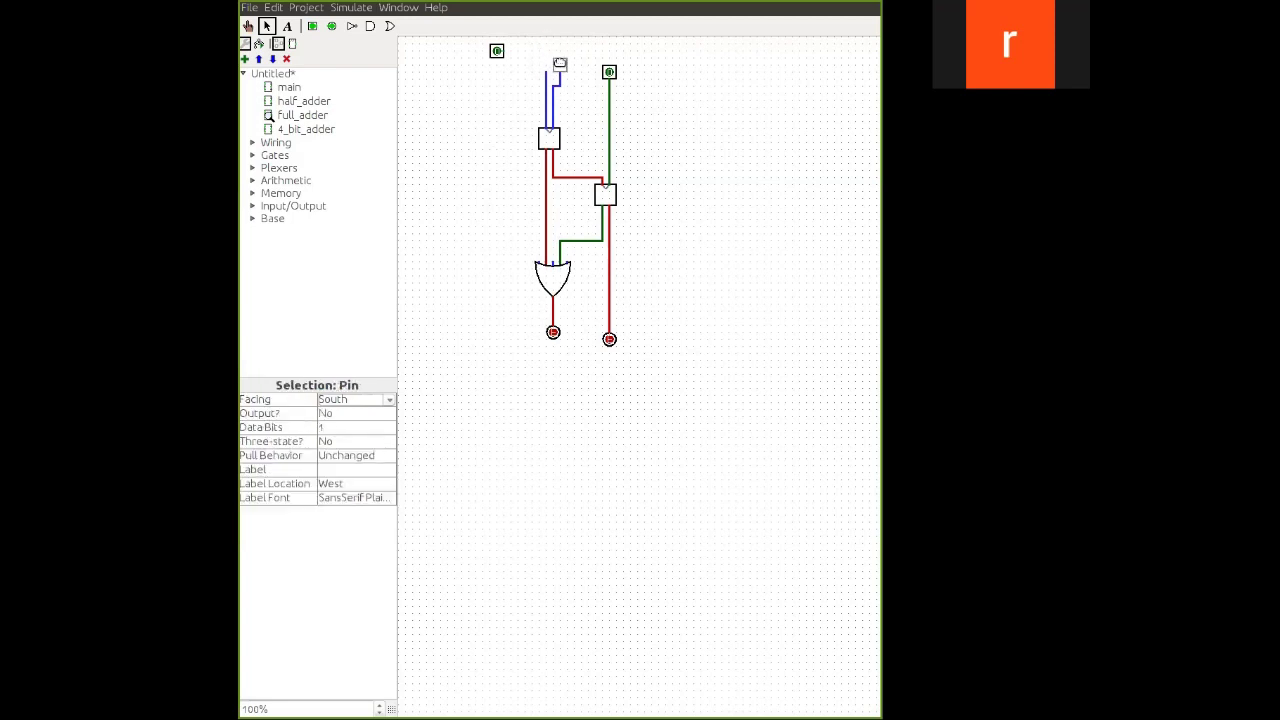
left_click(497, 52)
left_click(390, 402)
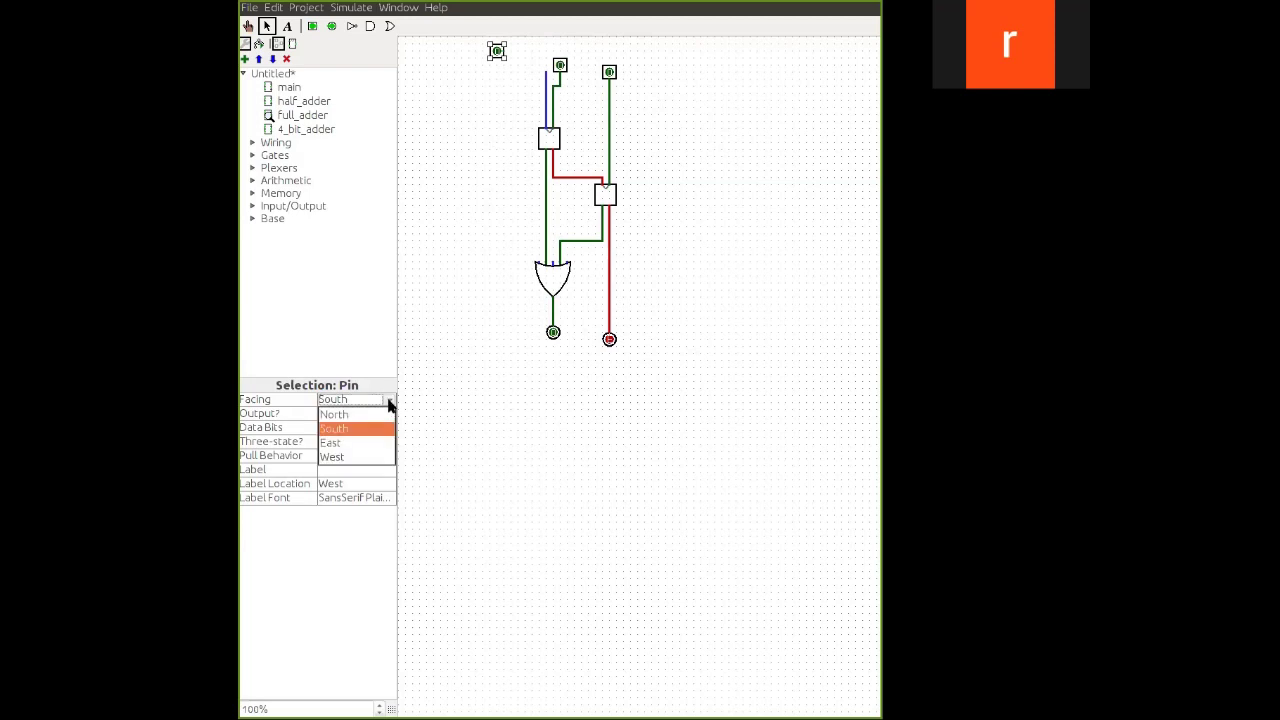
left_click(390, 375)
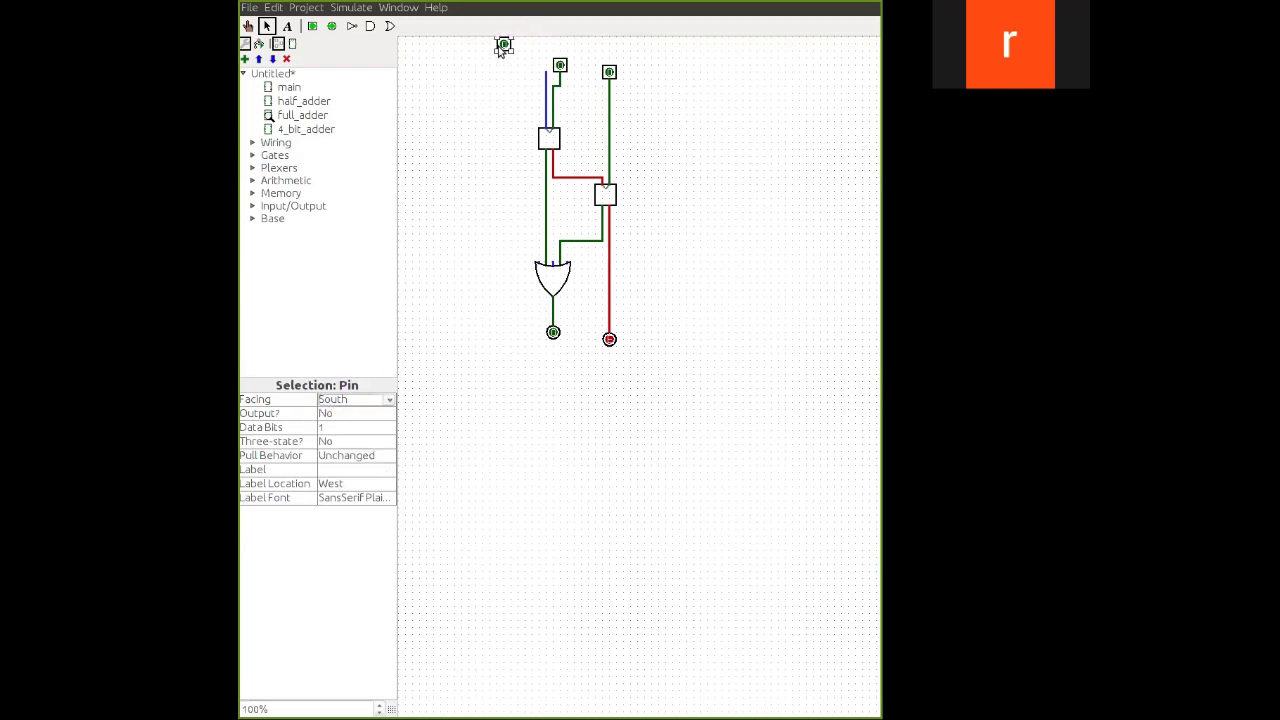
left_click_drag(504, 44, 548, 65)
left_click(439, 206)
- Reopen 4_bit_adder, select the half_adder block, check full_adder, and return to 4_bit_adder
left_click(322, 129)
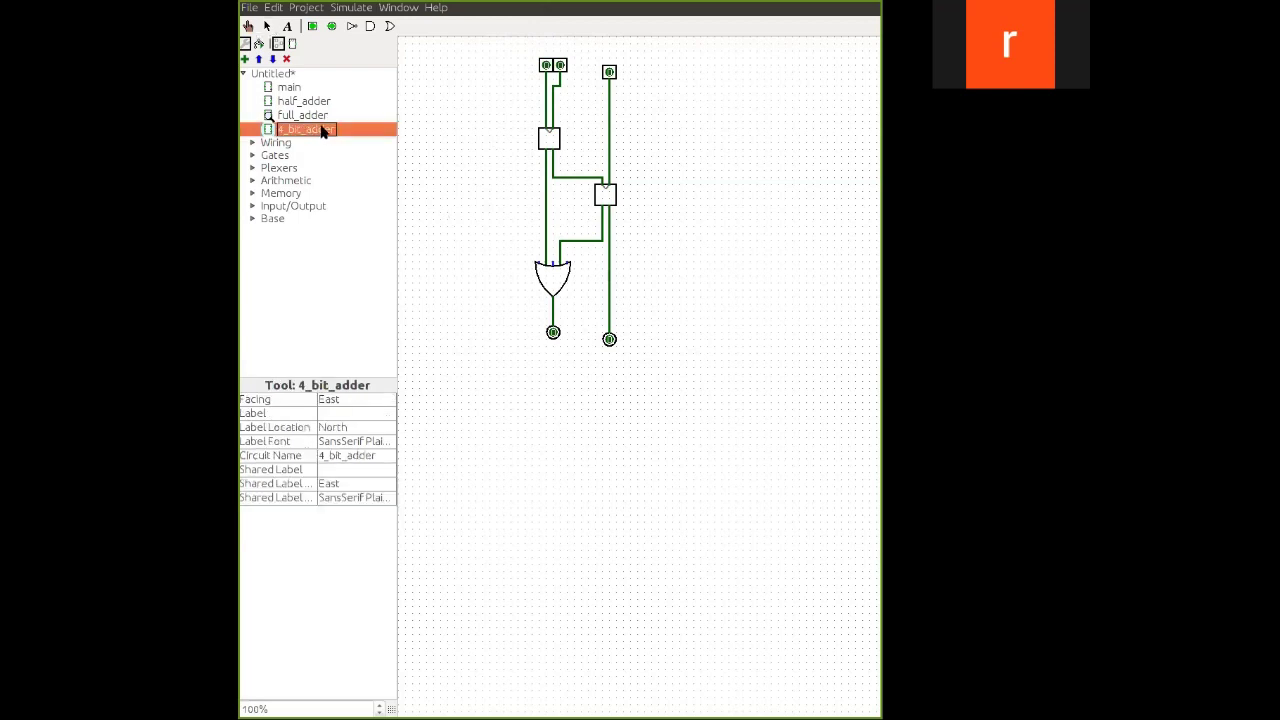
double_click(322, 130)
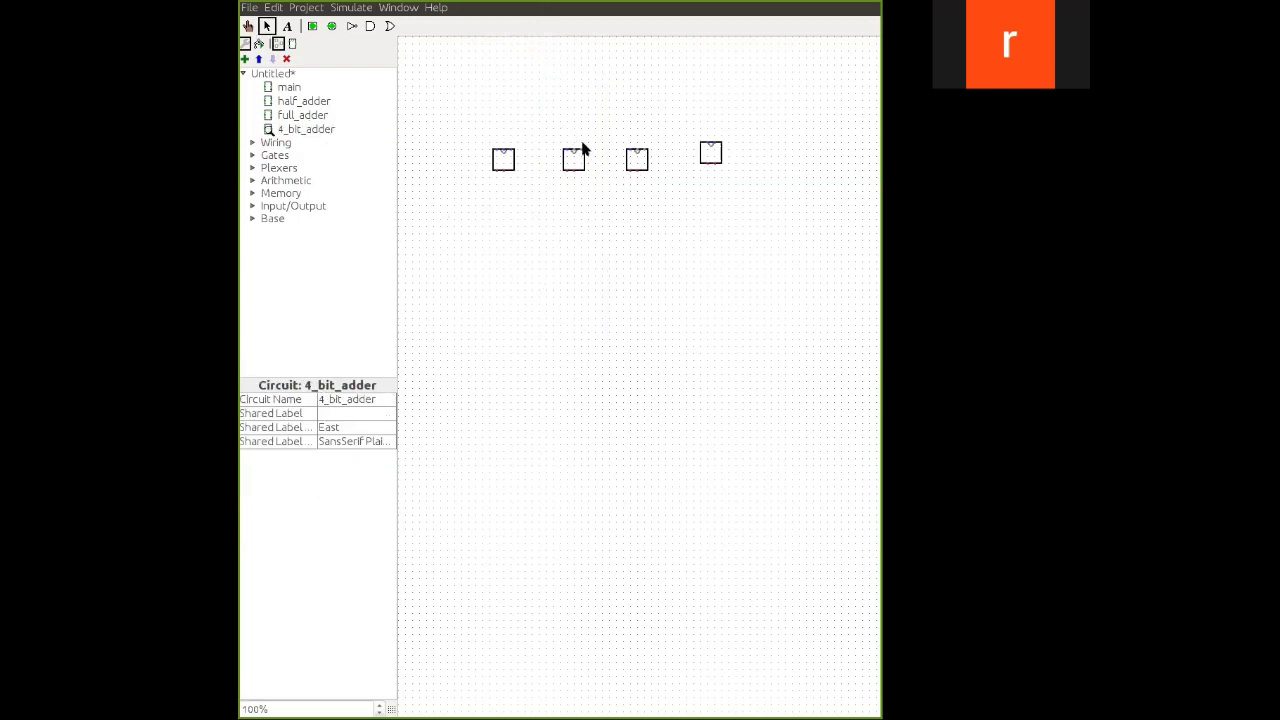
left_click(716, 157)
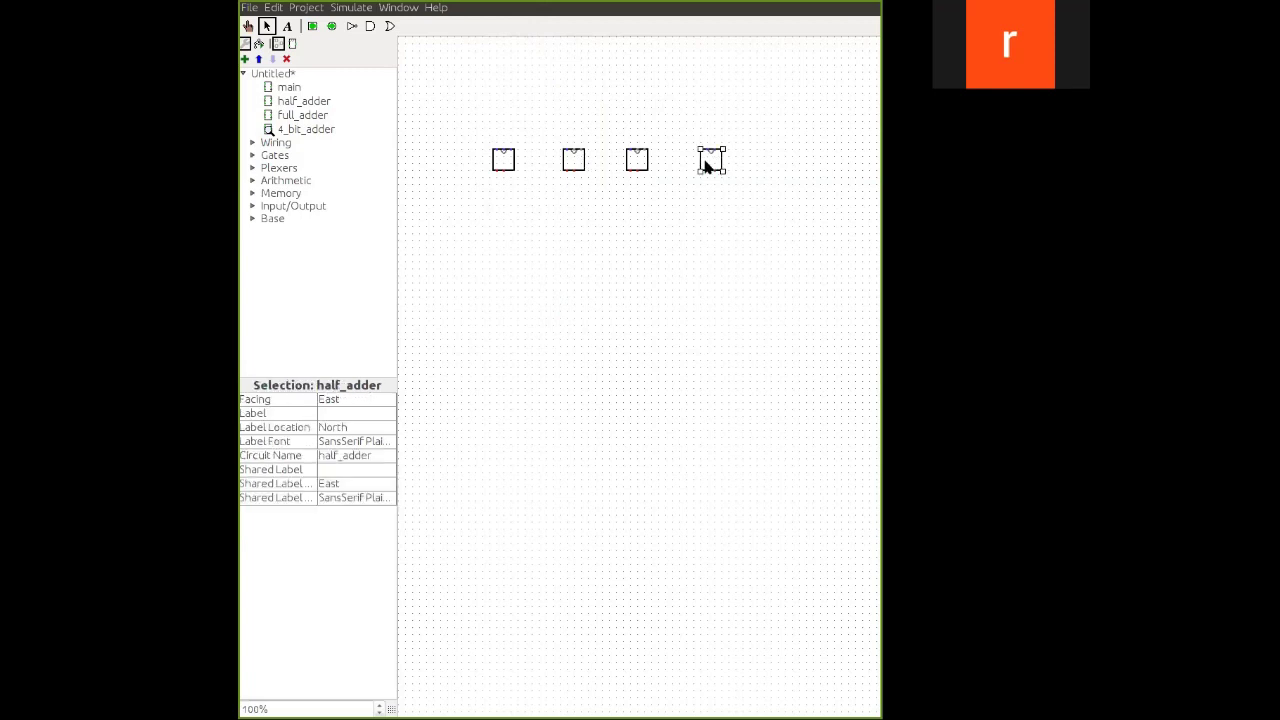
double_click(313, 120)
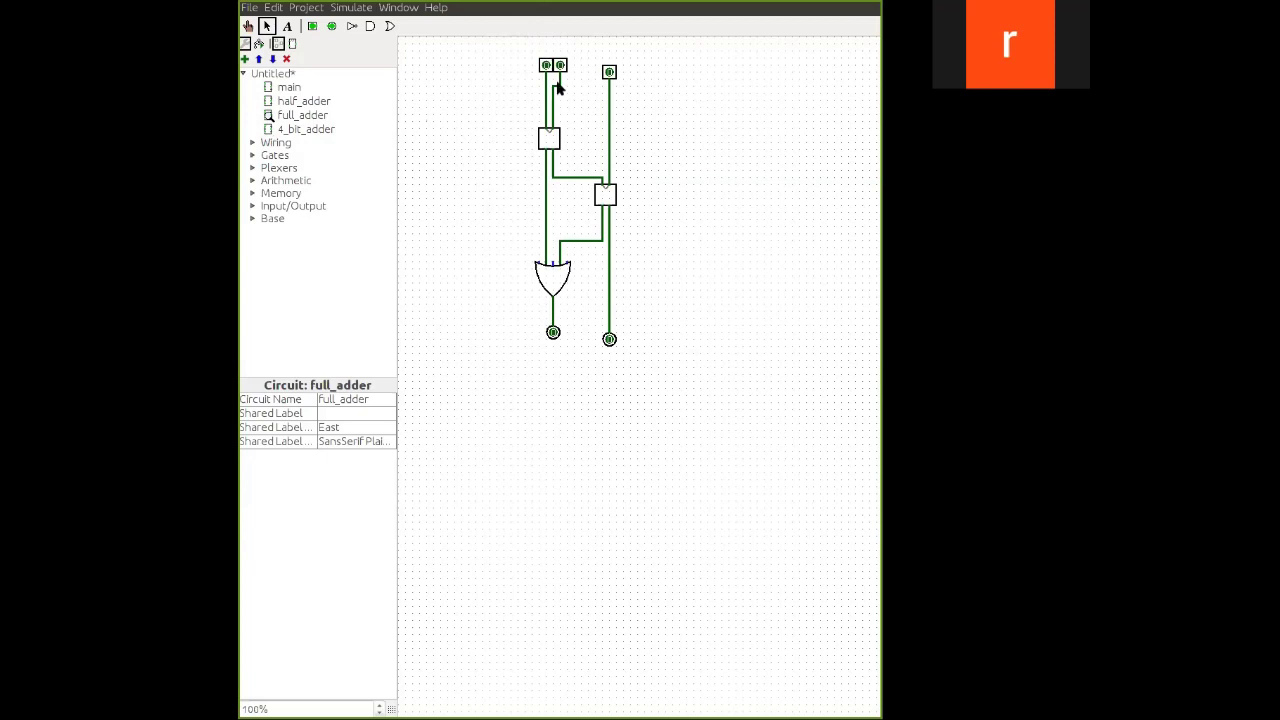
double_click(300, 129)
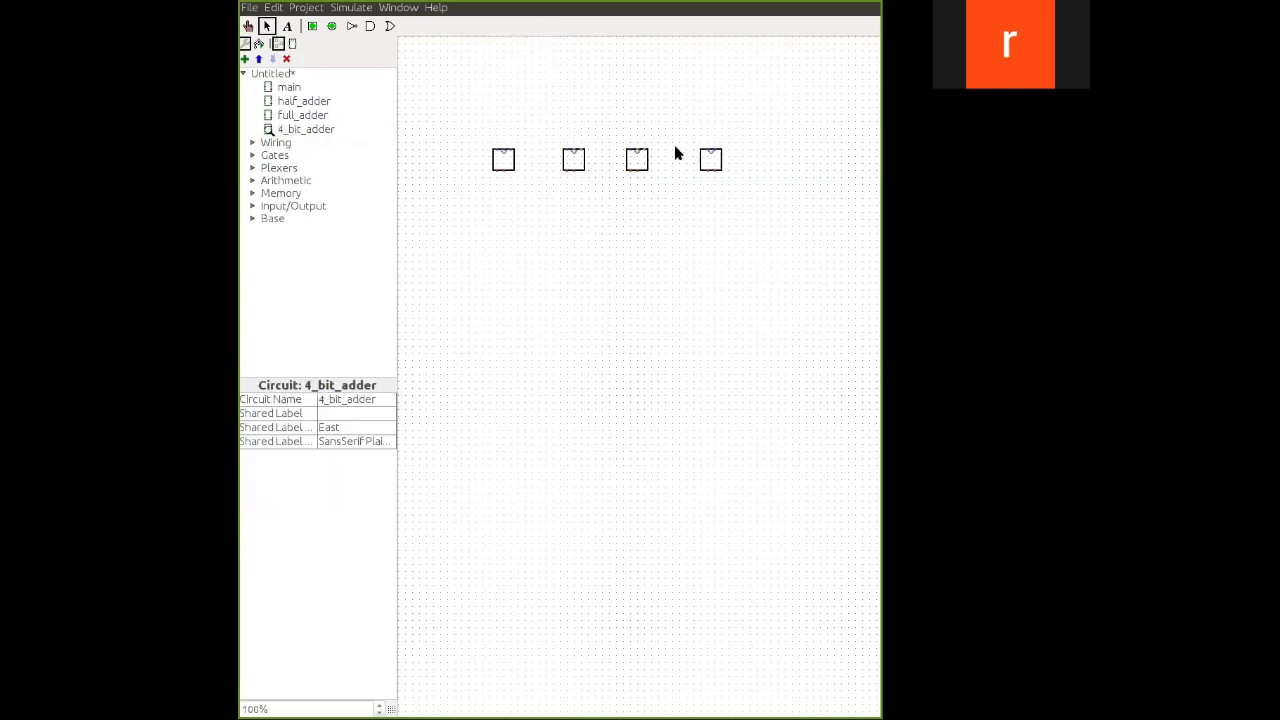